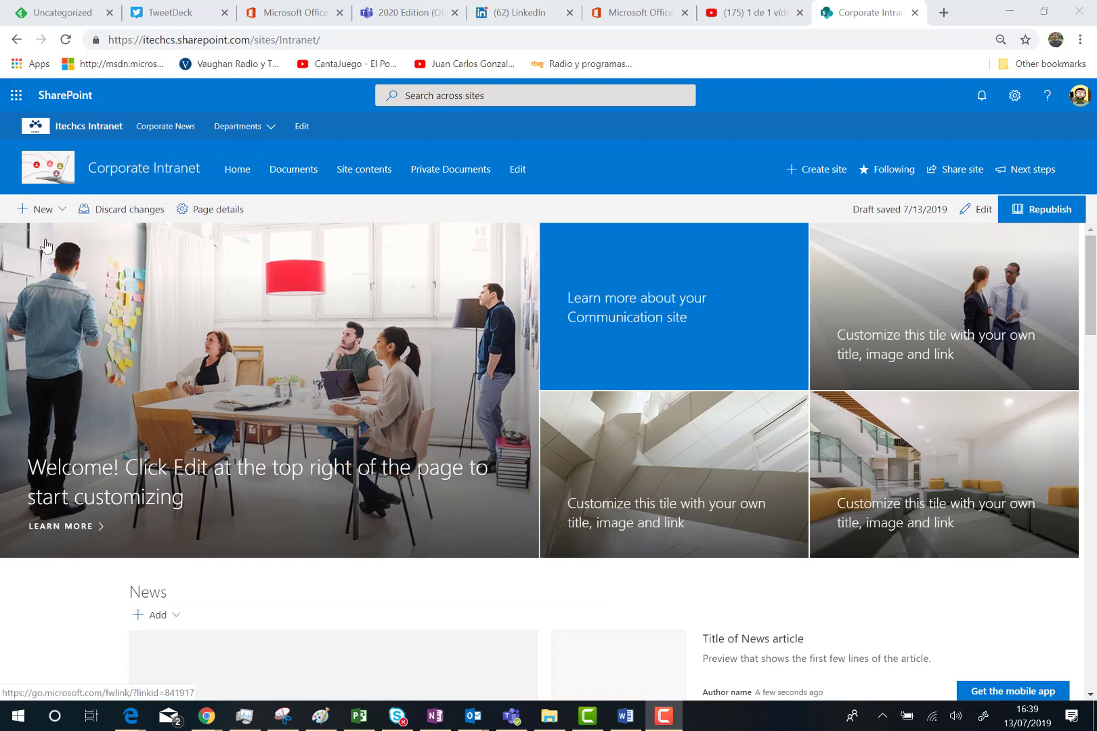
left_click(62, 209)
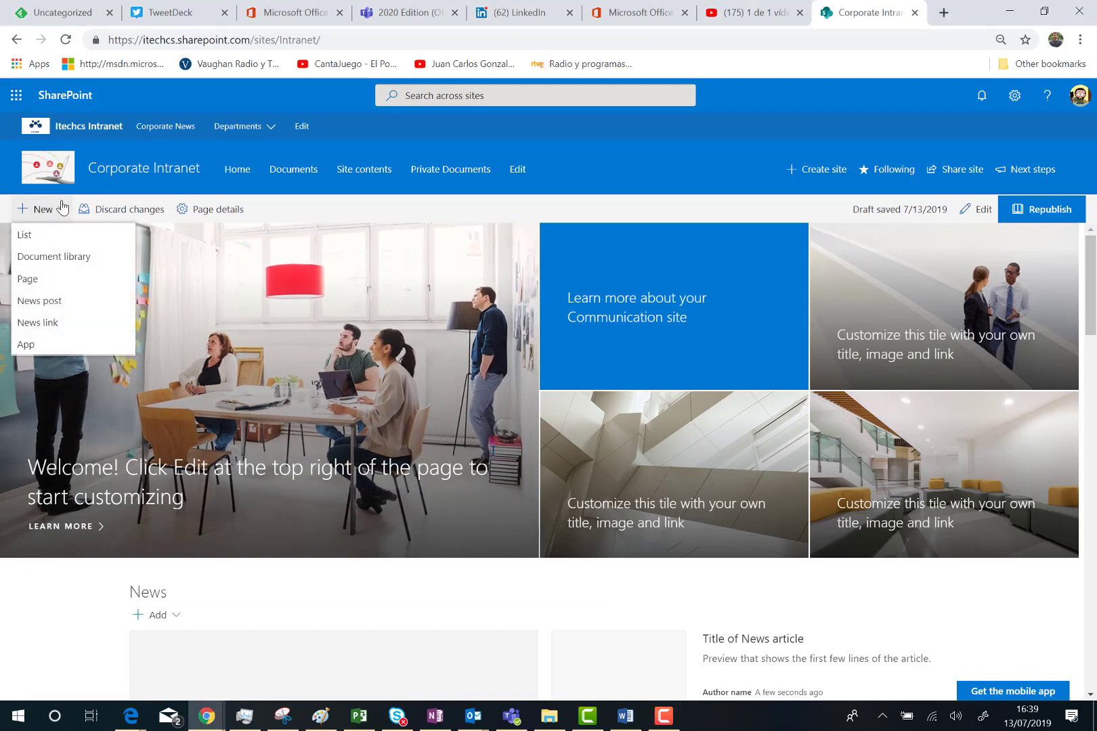
left_click(24, 236)
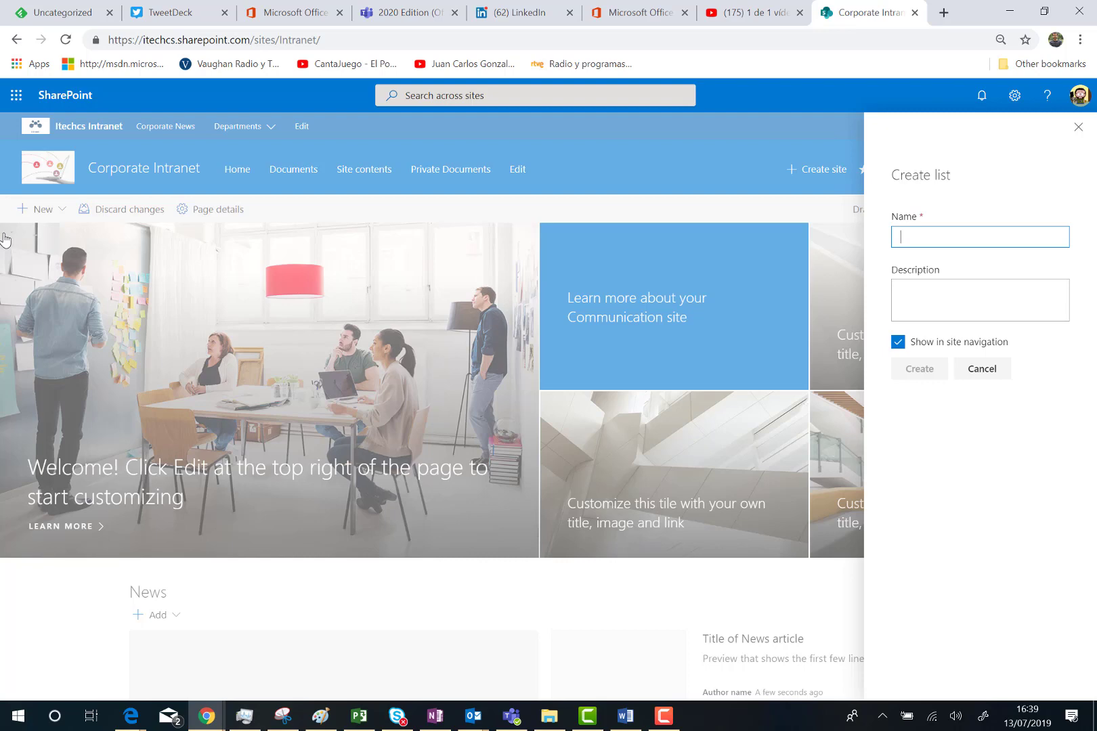
left_click(1080, 130)
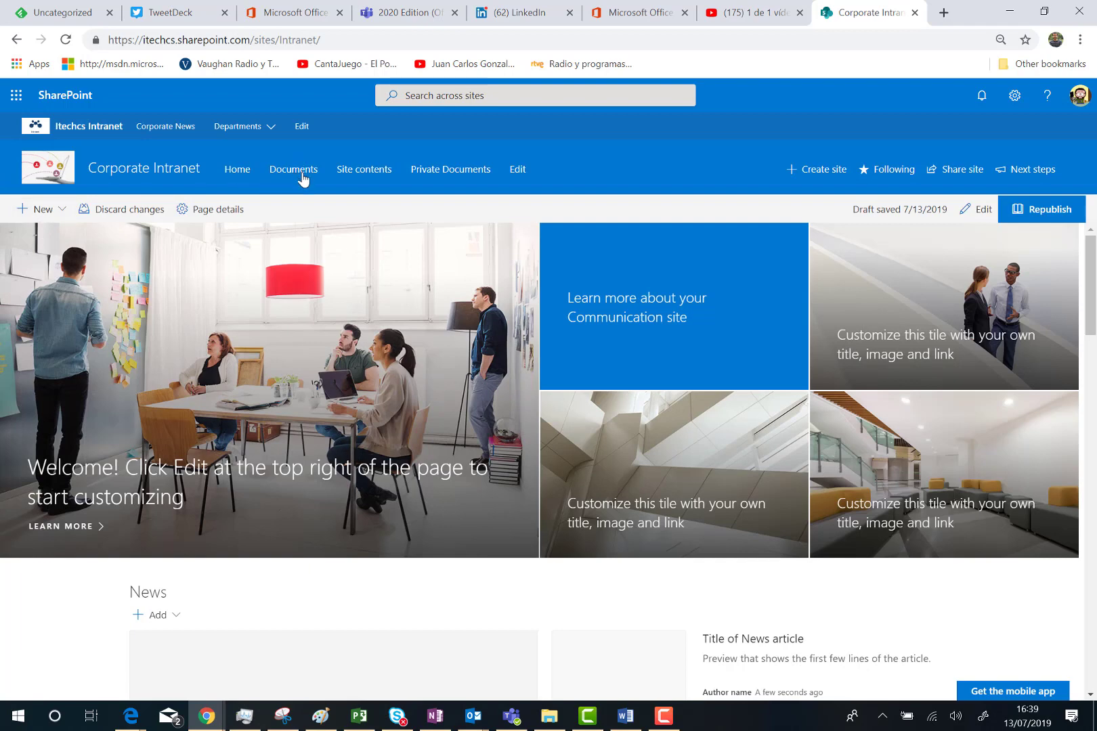
Step: Go to the Corporate Intranet's site contents and start creating a new list there
left_click(391, 176)
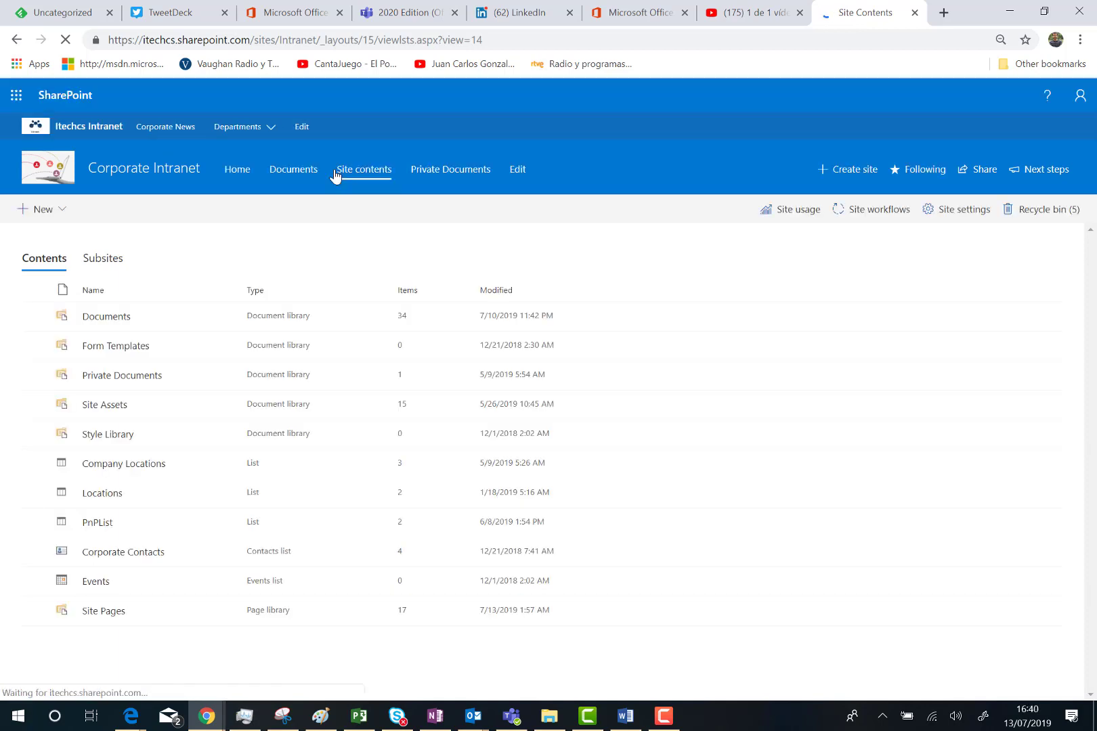
left_click(53, 216)
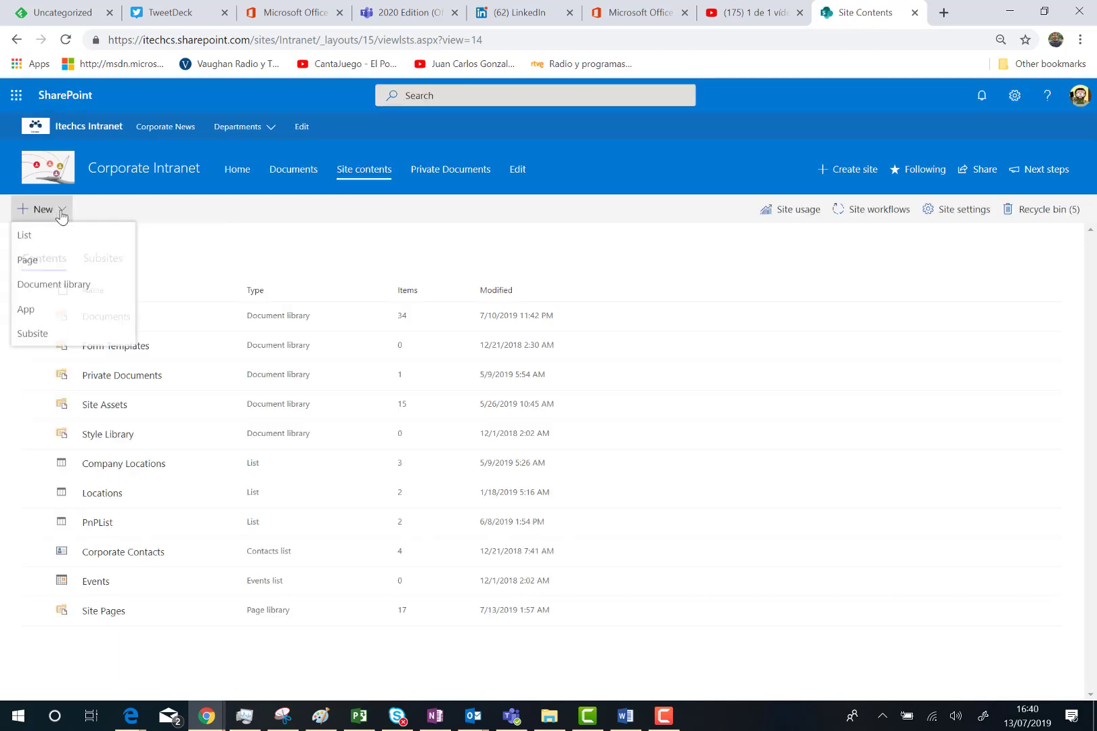
left_click(41, 235)
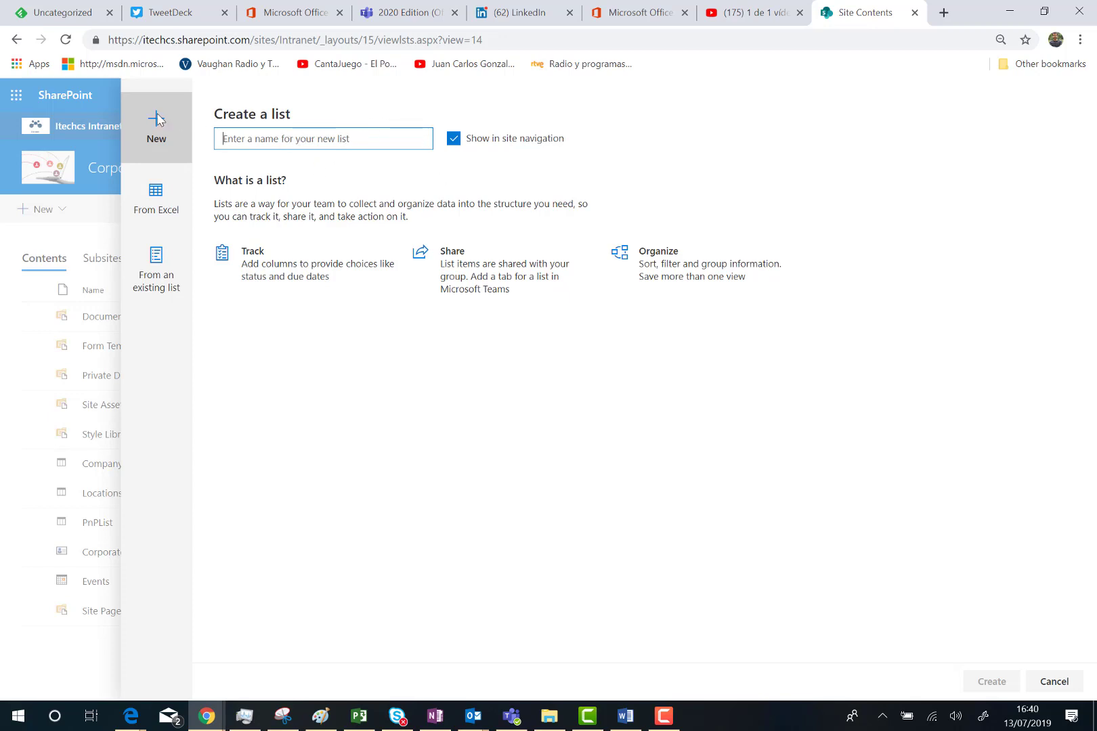
Step: Review the options for creating a list from an Excel file and from an existing list on another site
left_click(160, 208)
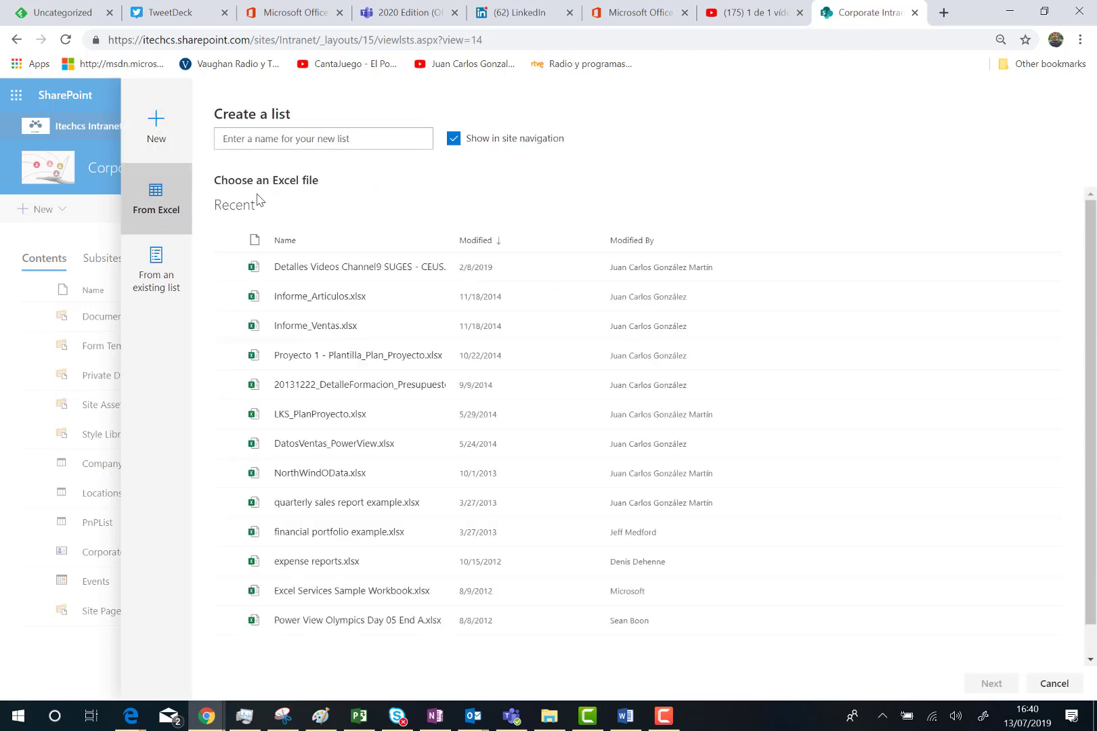
left_click(163, 261)
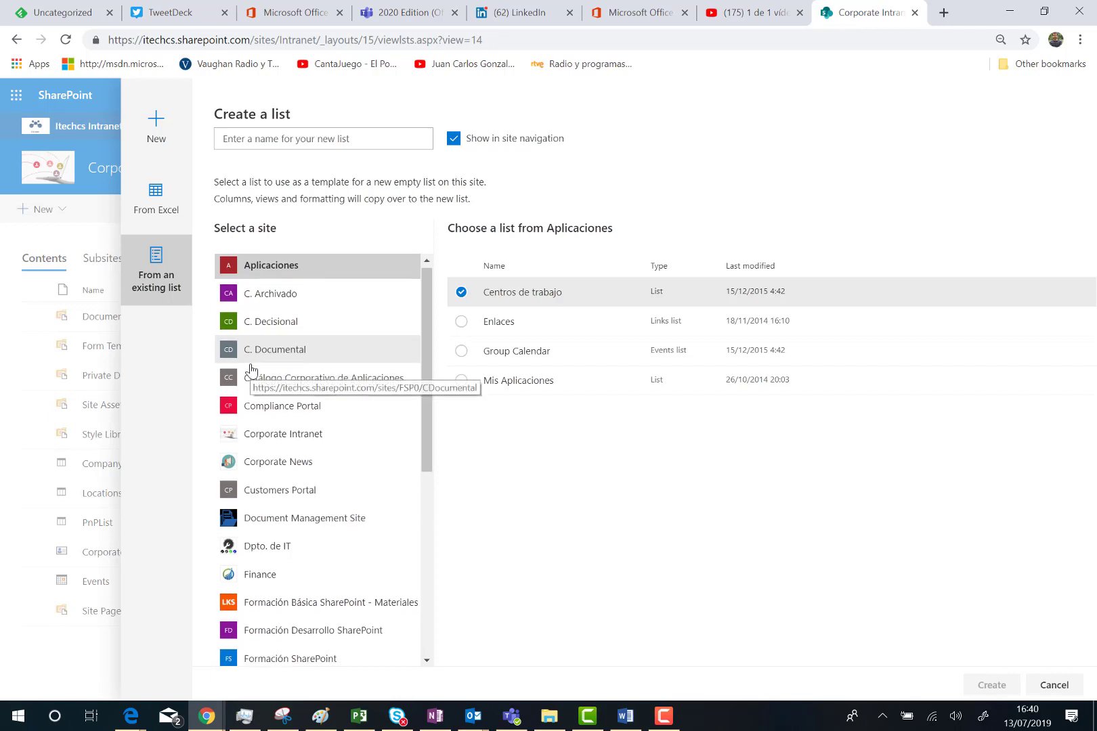
scroll(250, 369, "down", 5)
scroll(250, 369, "up", 5)
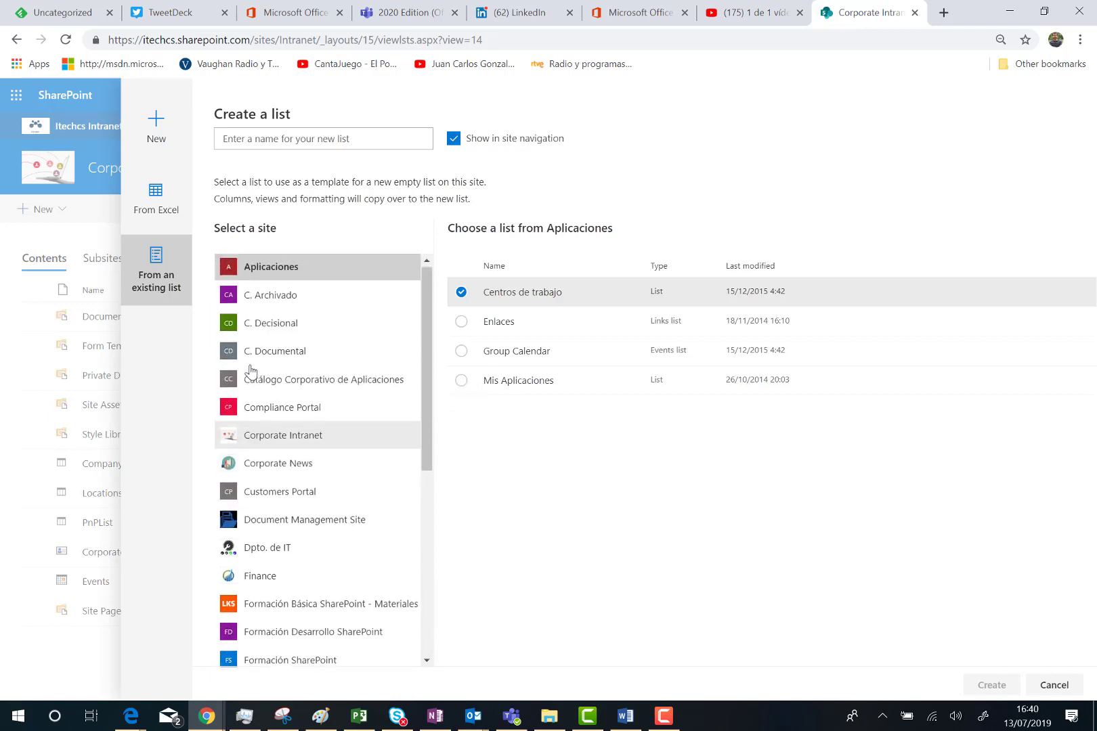
Step: Choose the Excel file Informe_Ventas.xlsx as the source of the new list and load its table
left_click(160, 197)
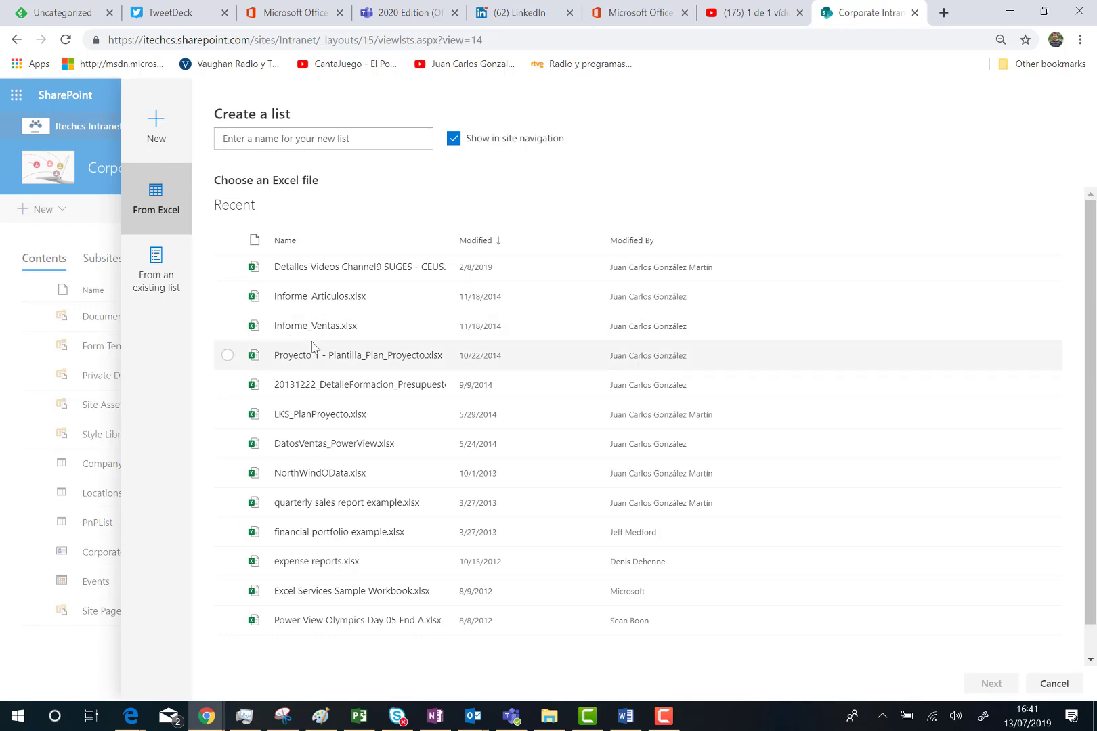
left_click(228, 327)
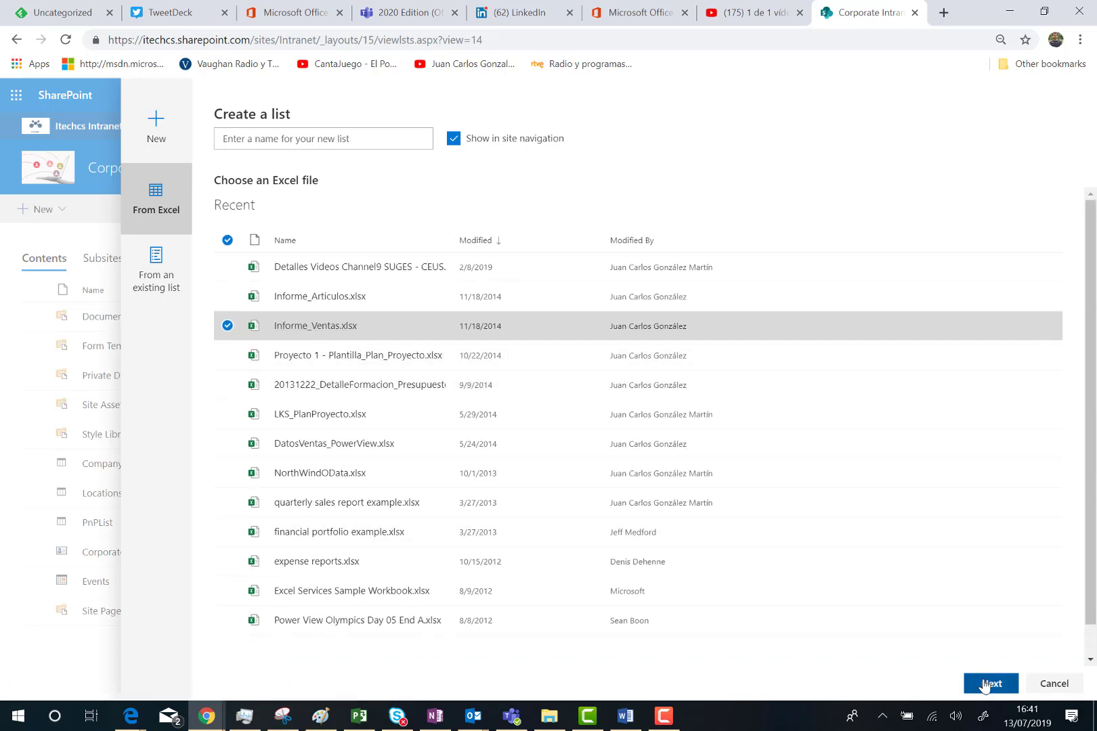
left_click(985, 686)
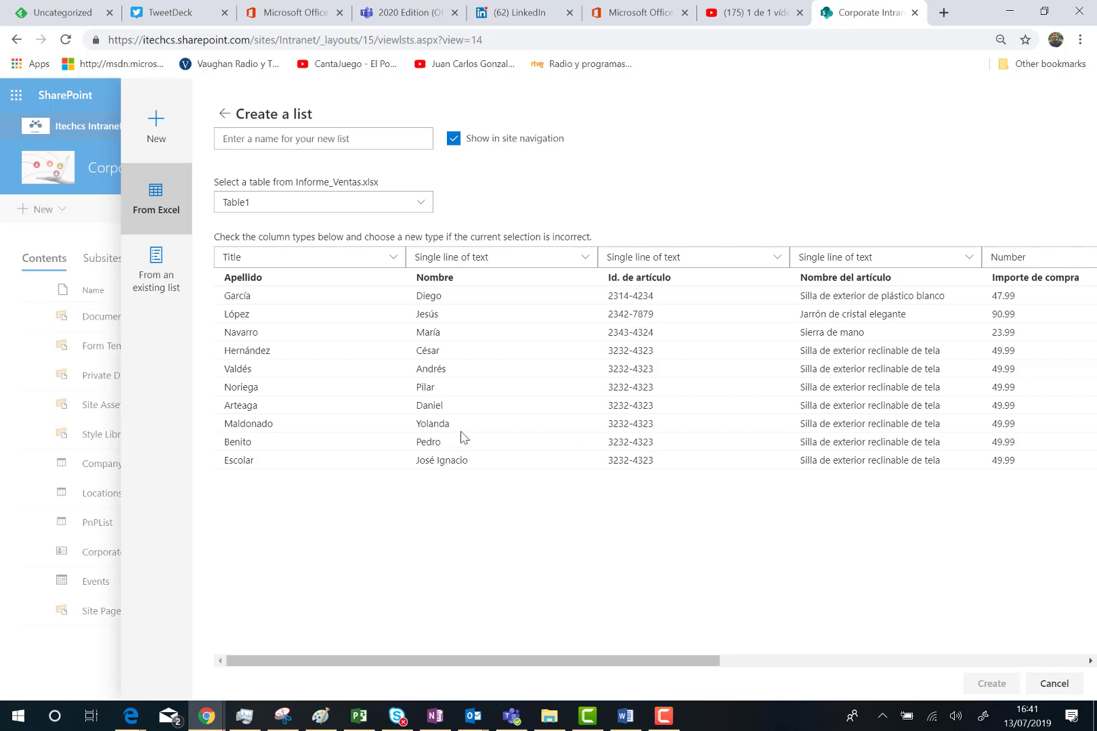
Step: Examine which tables the workbook offers and which types can be assigned to the Apellido and Nombre columns
left_click(419, 205)
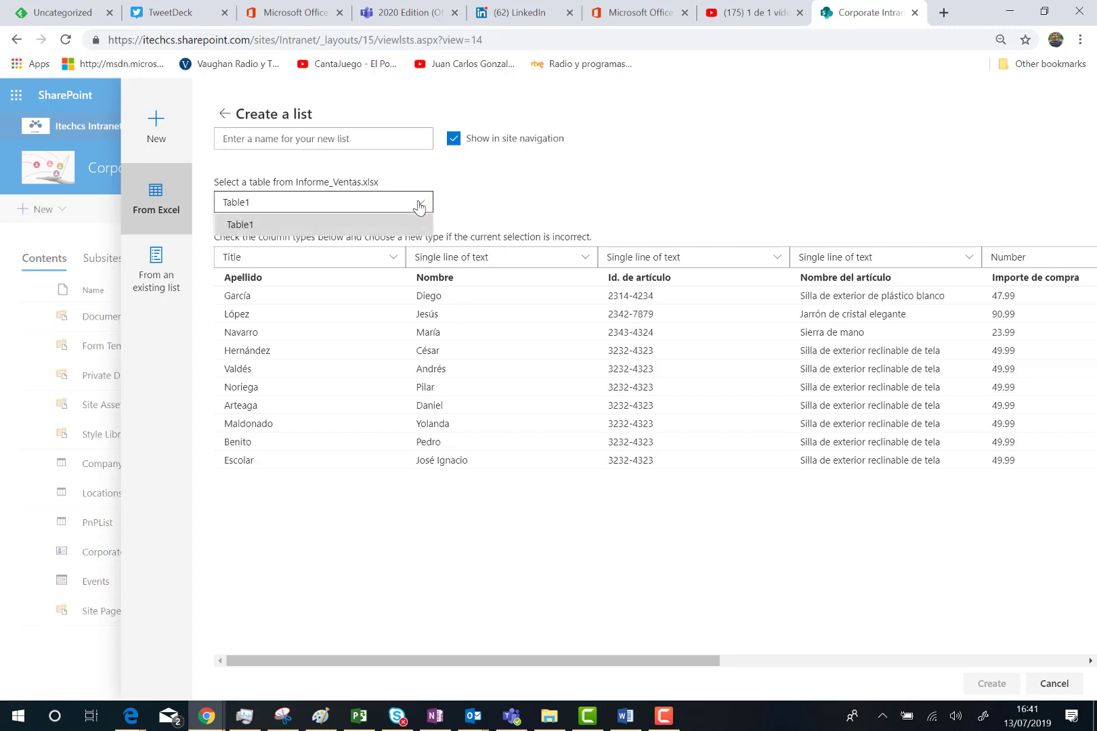
left_click(419, 206)
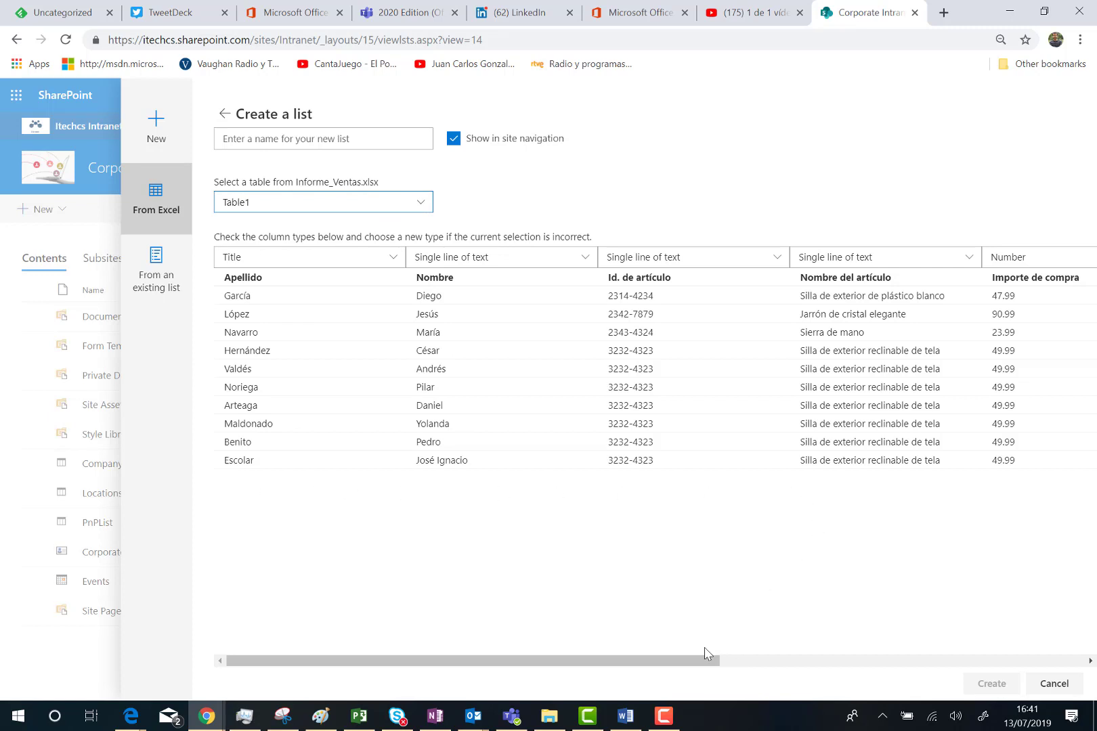
left_click_drag(707, 661, 343, 318)
left_click(398, 265)
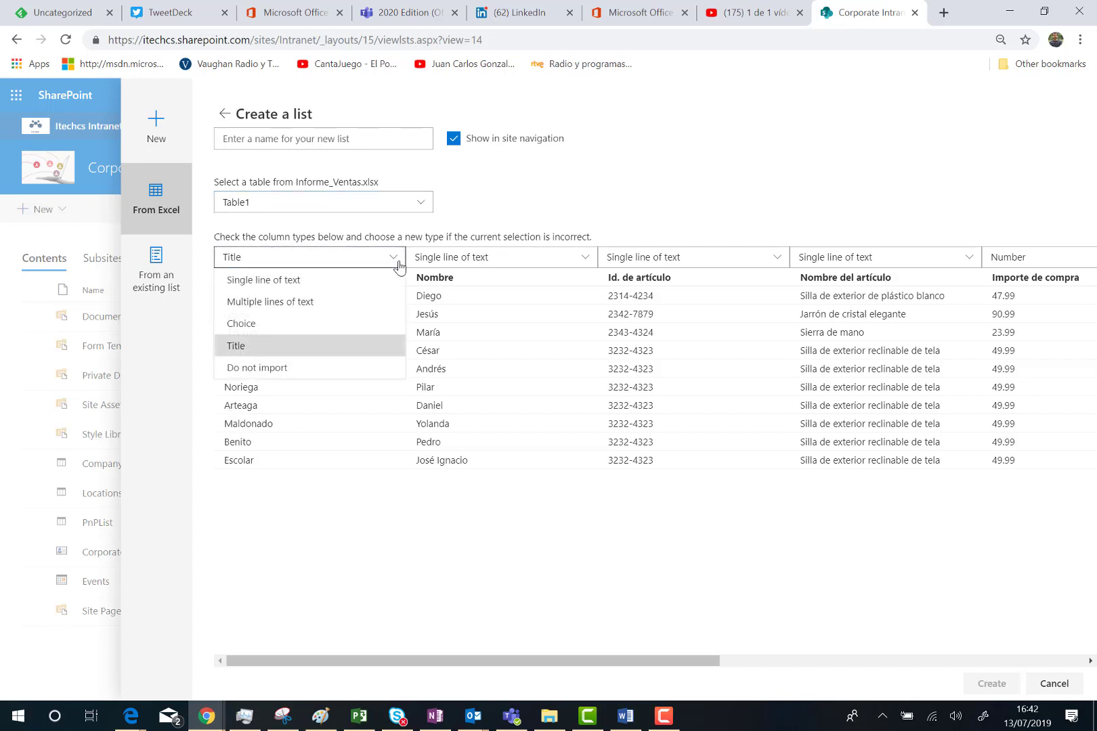
left_click(399, 265)
left_click(423, 258)
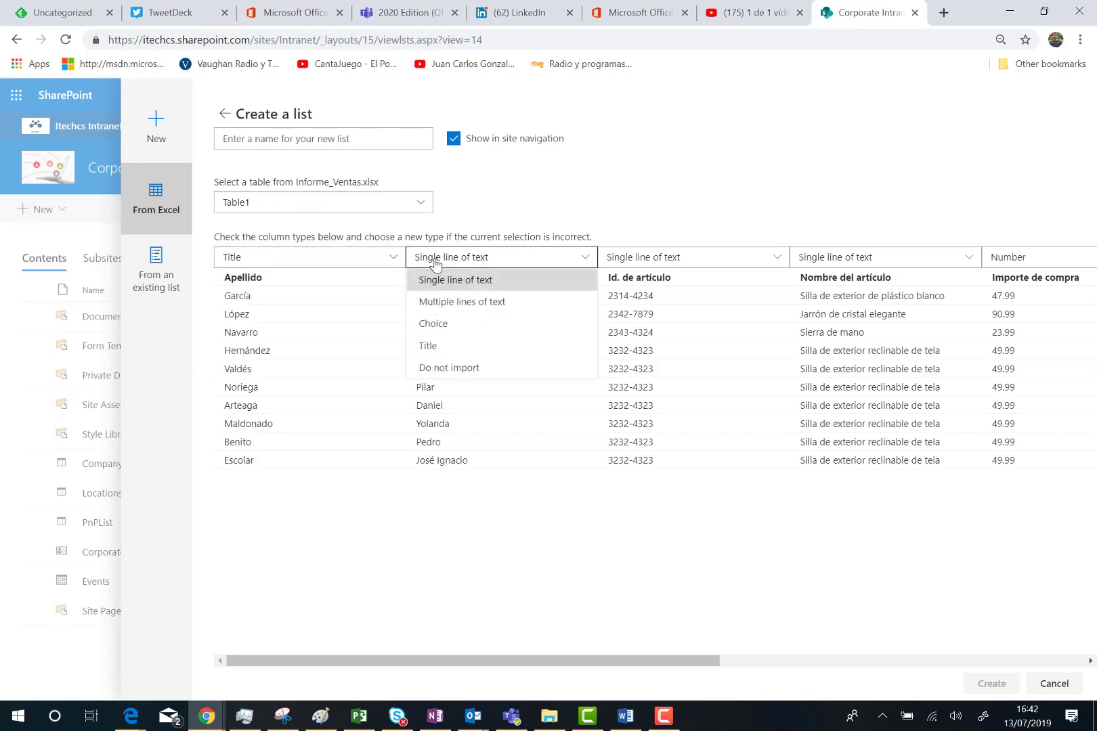
left_click(309, 261)
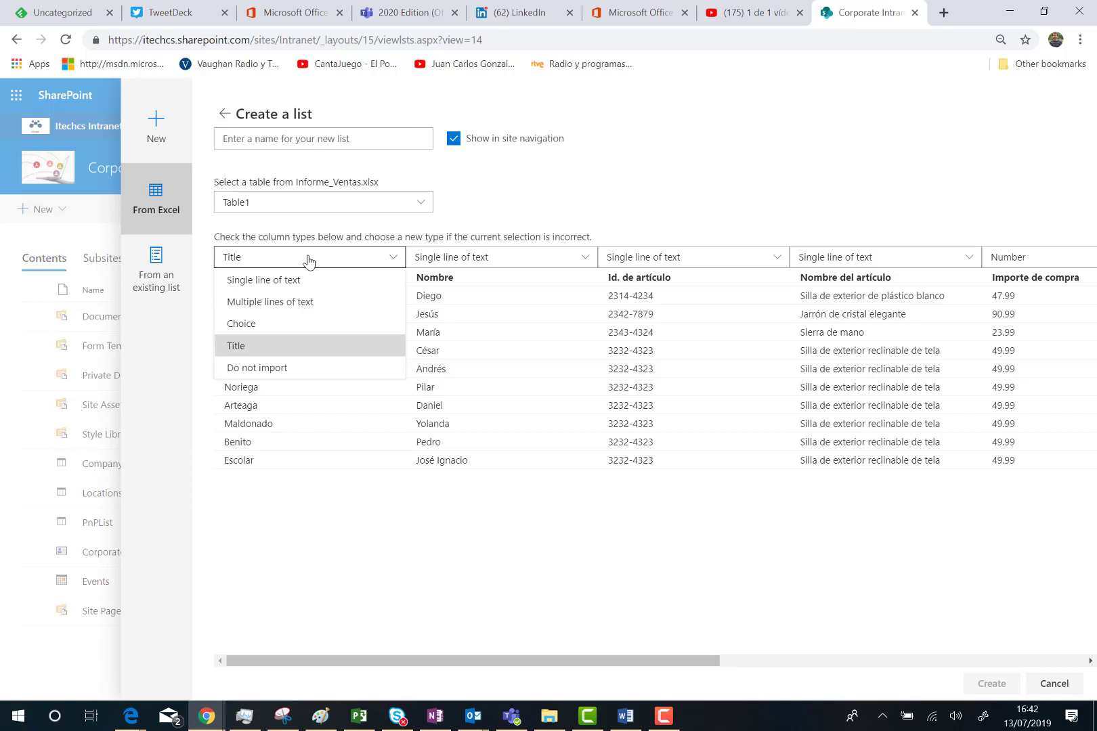
left_click(271, 403)
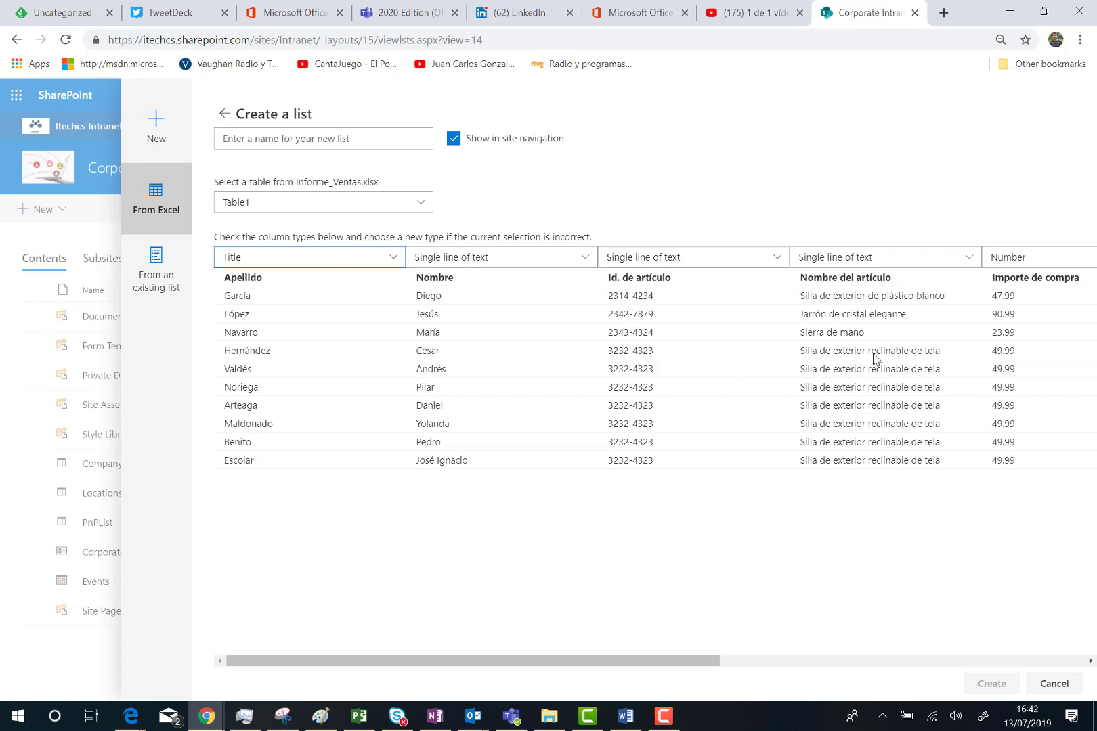
Step: Set the type of the Nombre del artículo column to Choice
left_click(952, 261)
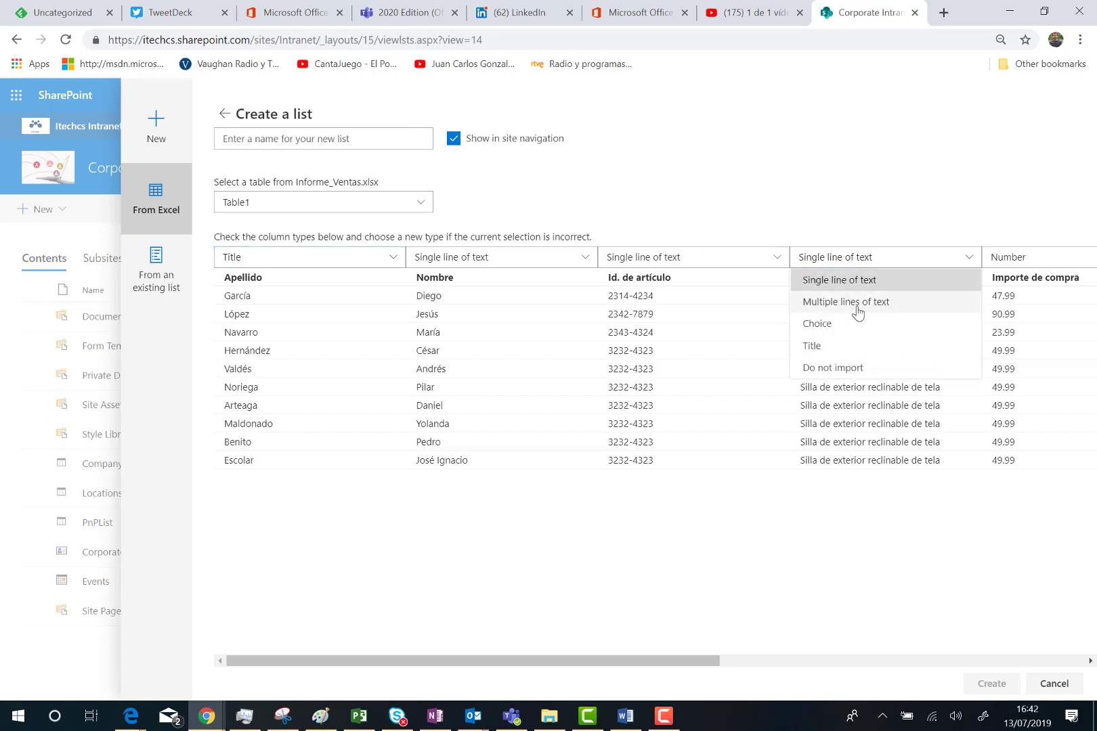
left_click(847, 325)
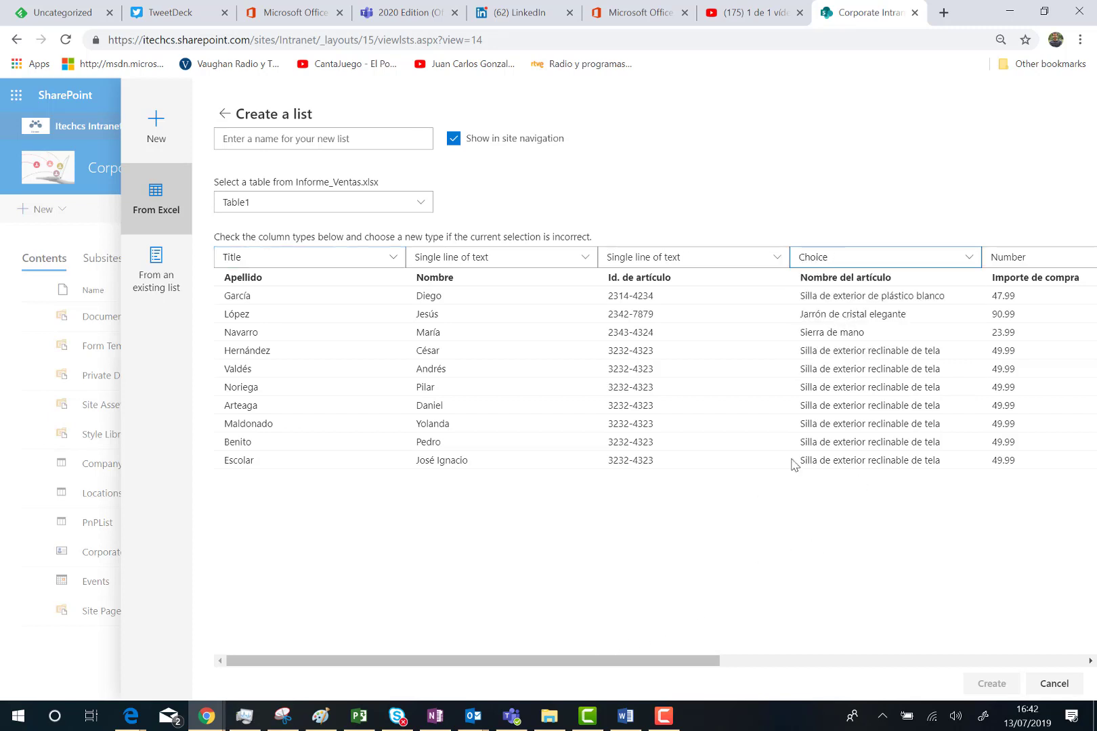
Step: Set the type of the Importe de compra column to Currency
left_click_drag(666, 661, 742, 677)
left_click(1025, 256)
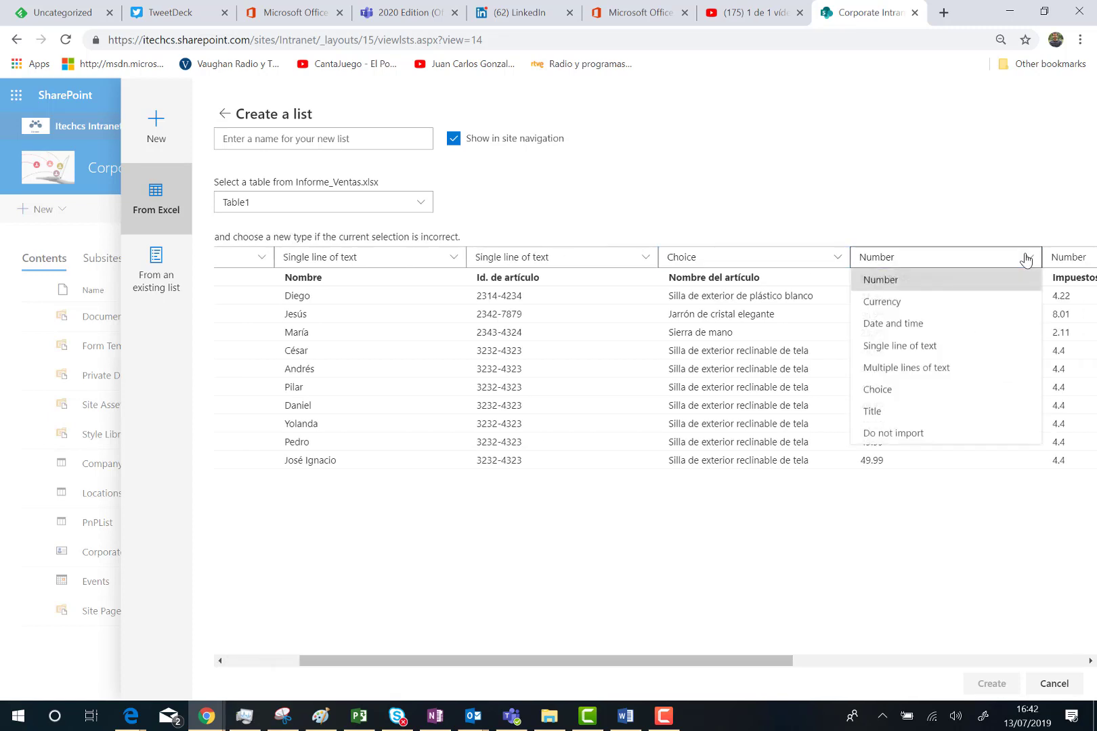
left_click(906, 306)
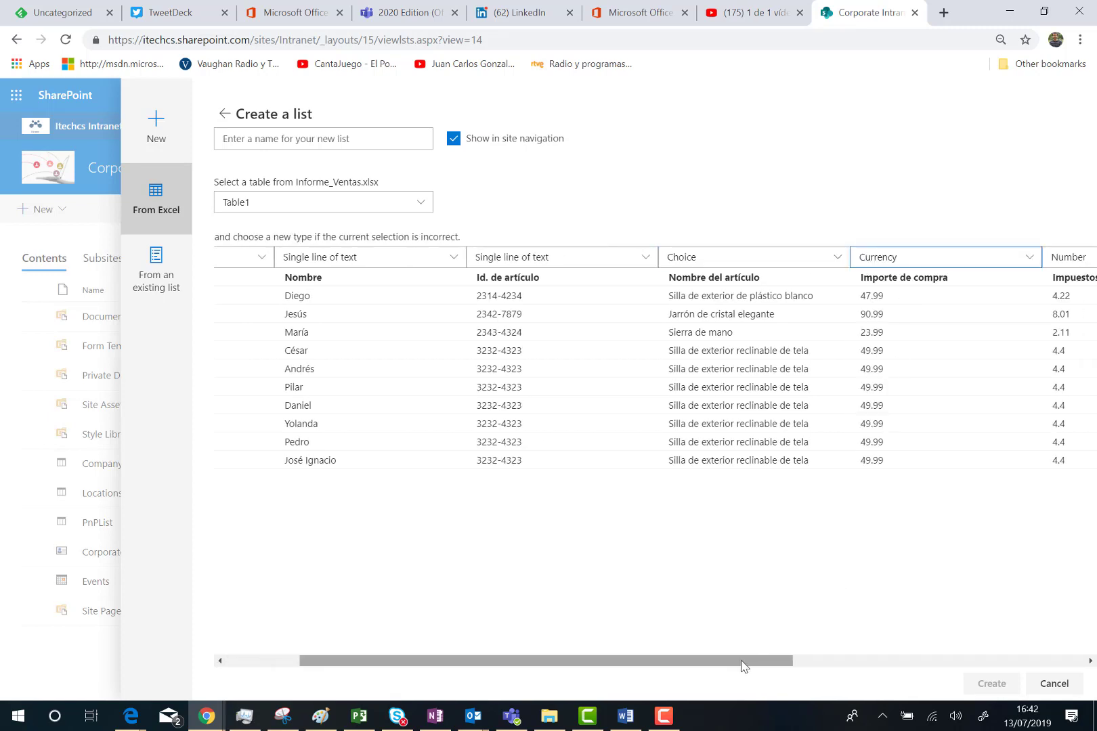
Step: Check which column types are available for the Impuestos column
left_click_drag(743, 667, 904, 678)
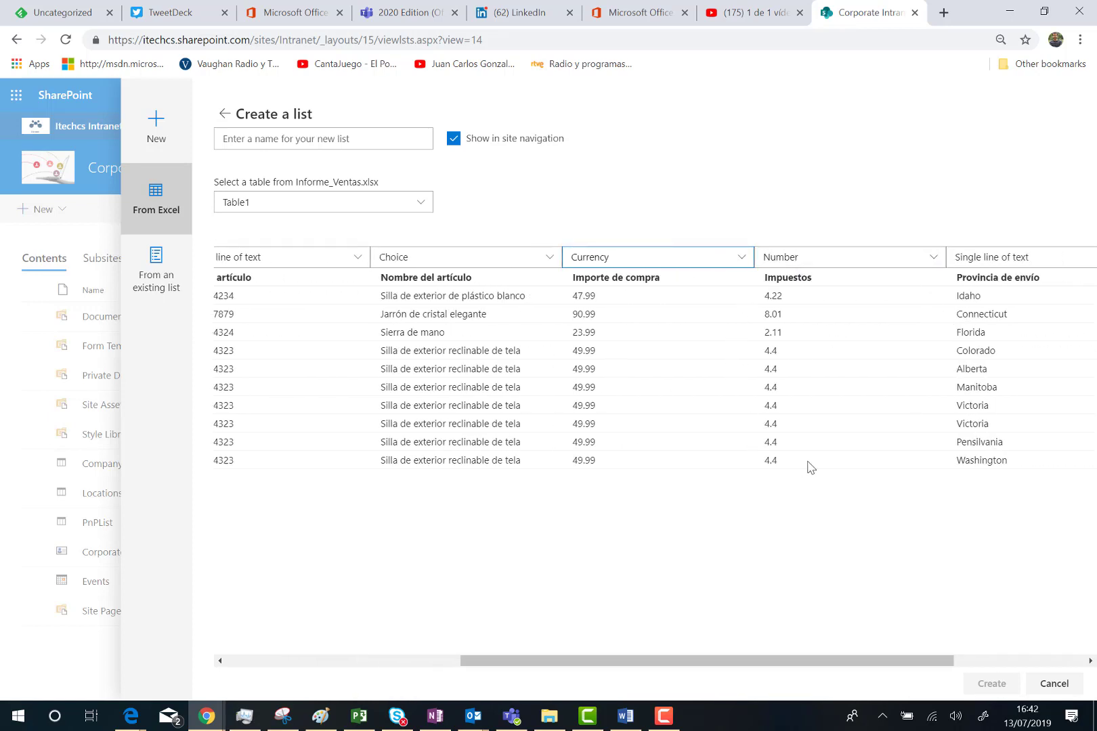
left_click(934, 258)
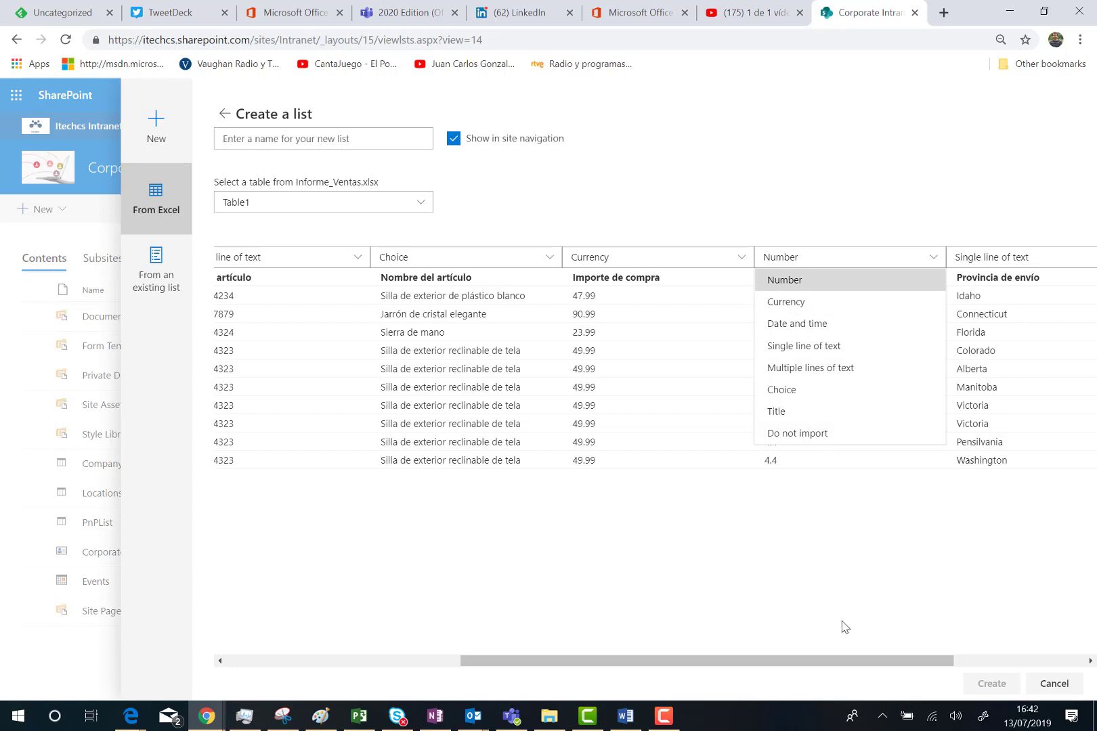
left_click_drag(836, 669, 904, 666)
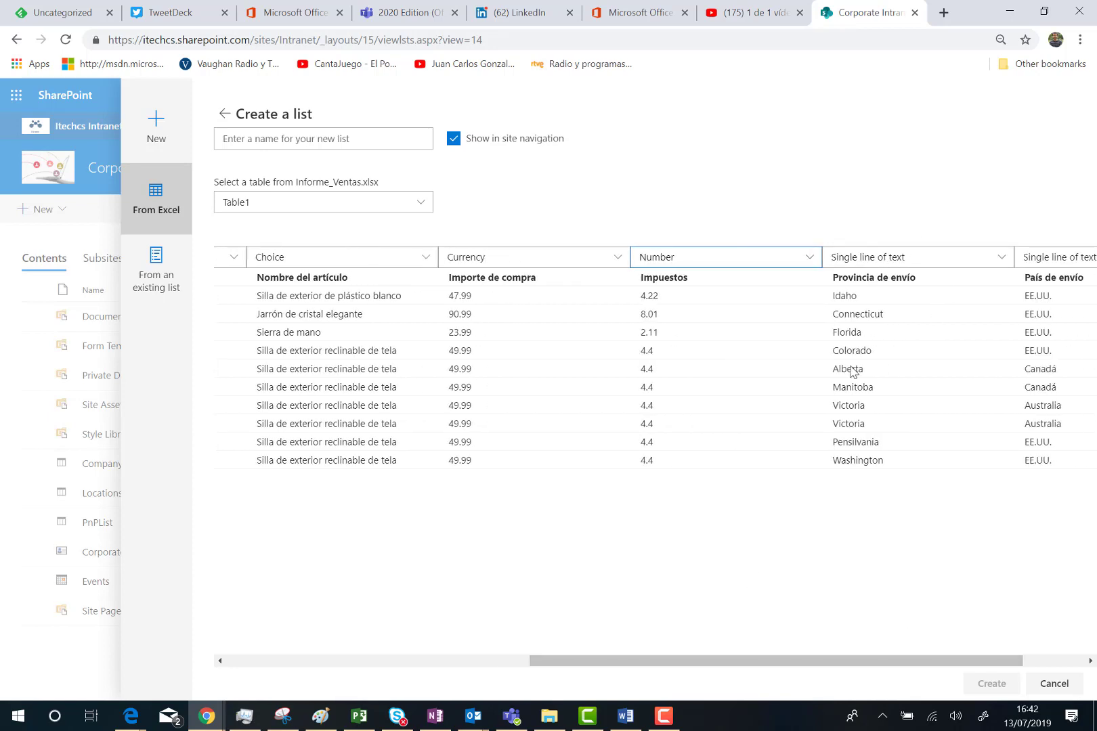
Step: Set the types of the Provincia de envío and País de envío columns to Choice
left_click(992, 258)
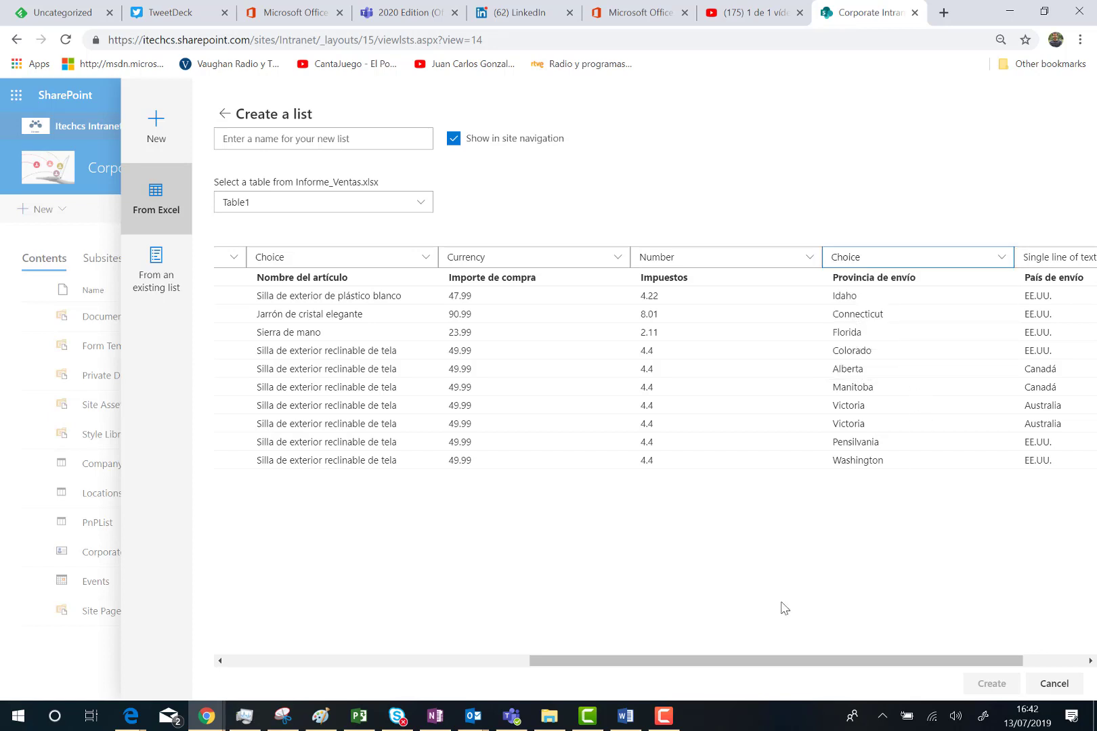
left_click_drag(841, 661, 990, 663)
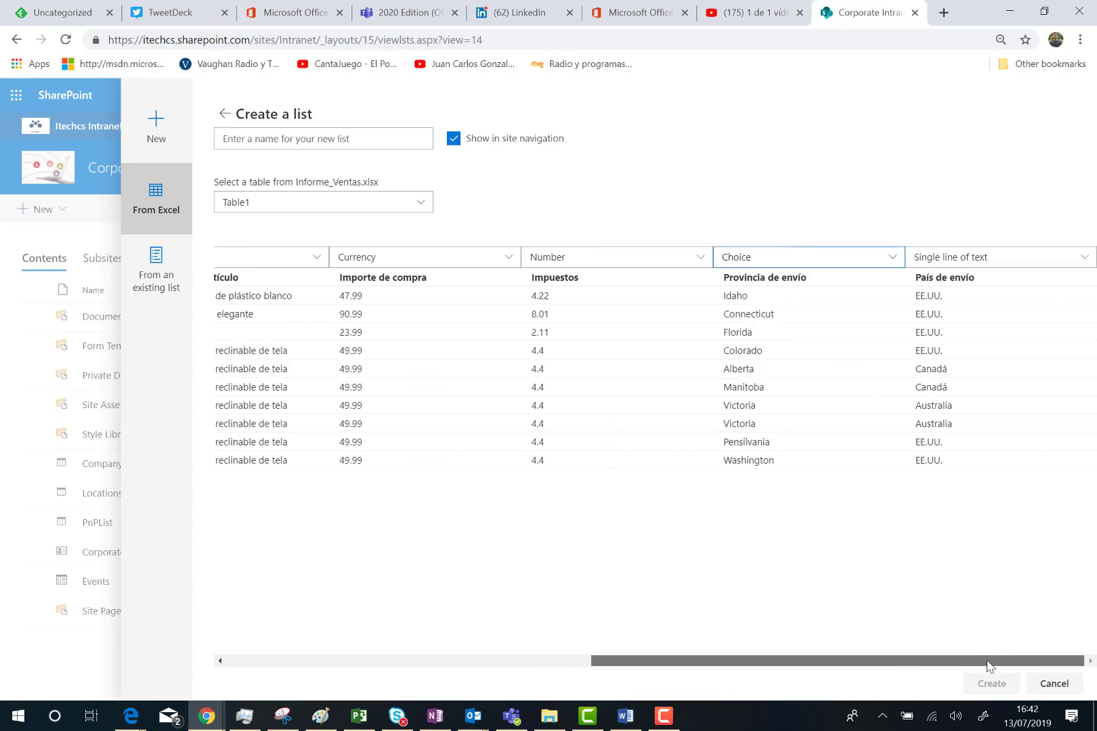
left_click(1026, 262)
left_click(953, 324)
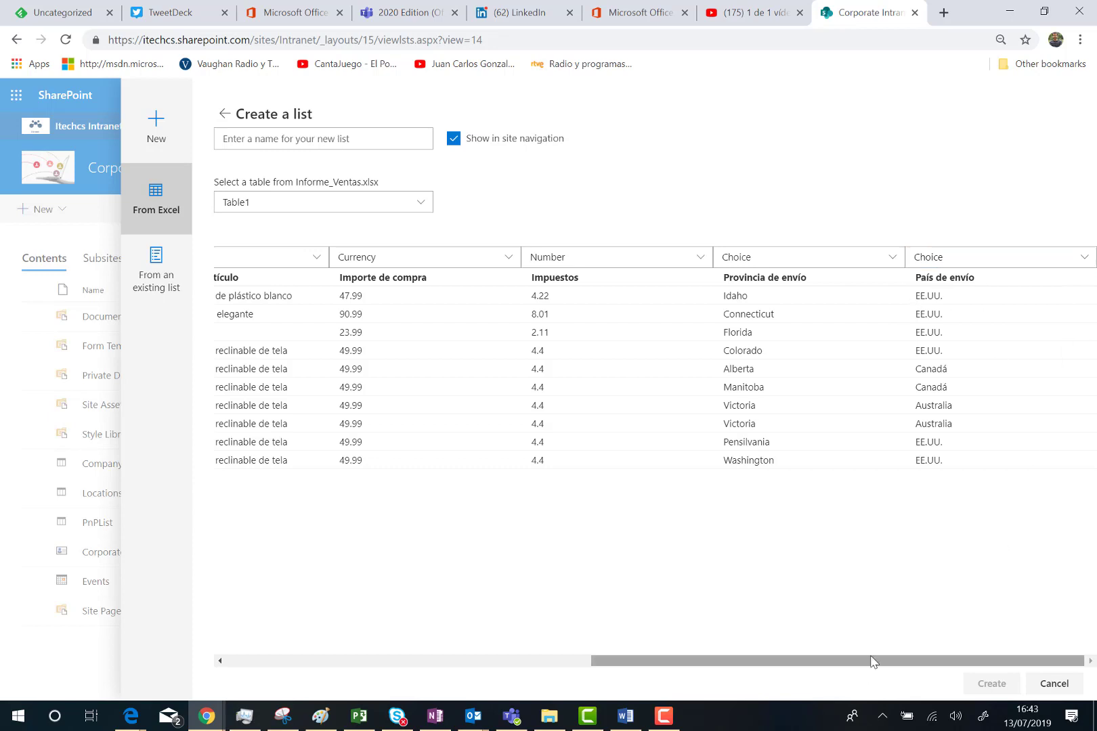
Step: Set the type of the Nombre del artículo column back to Single line of text
left_click_drag(871, 662, 236, 619)
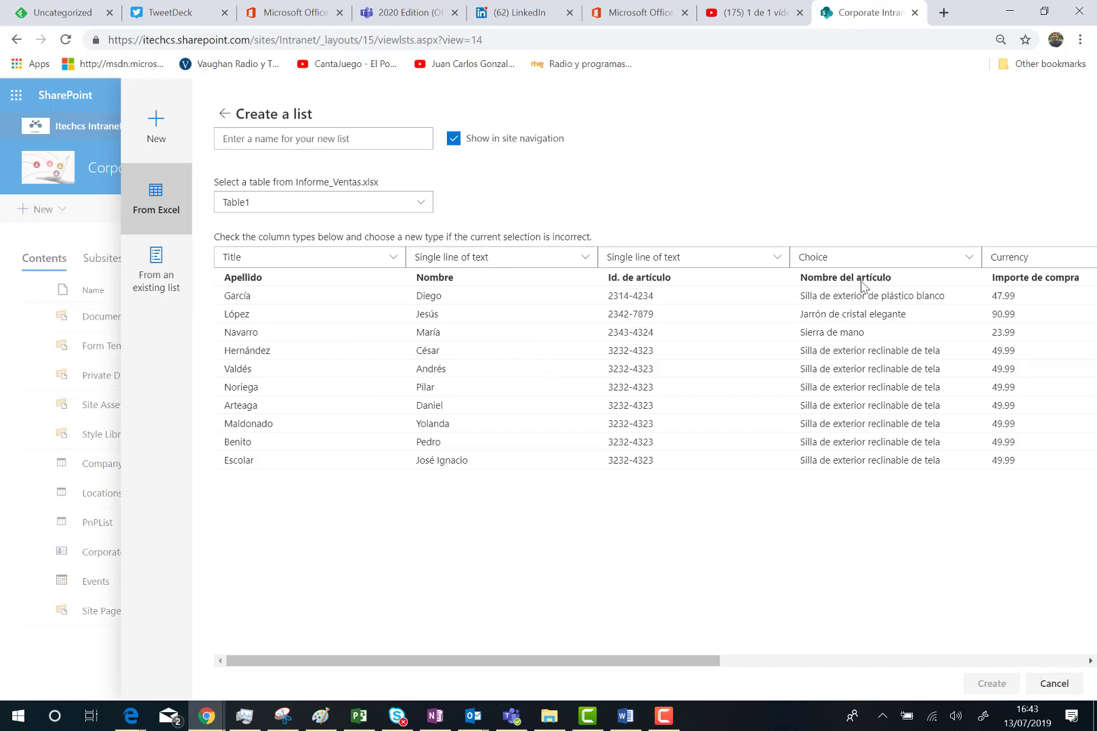
left_click(881, 258)
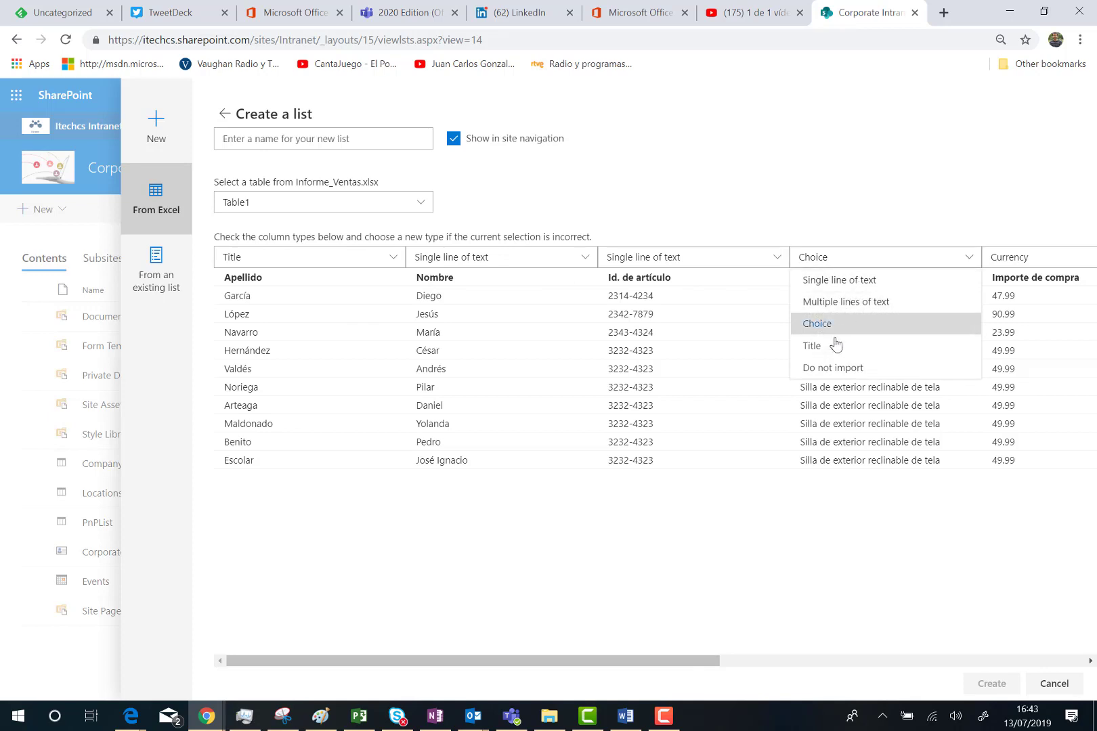
left_click(857, 281)
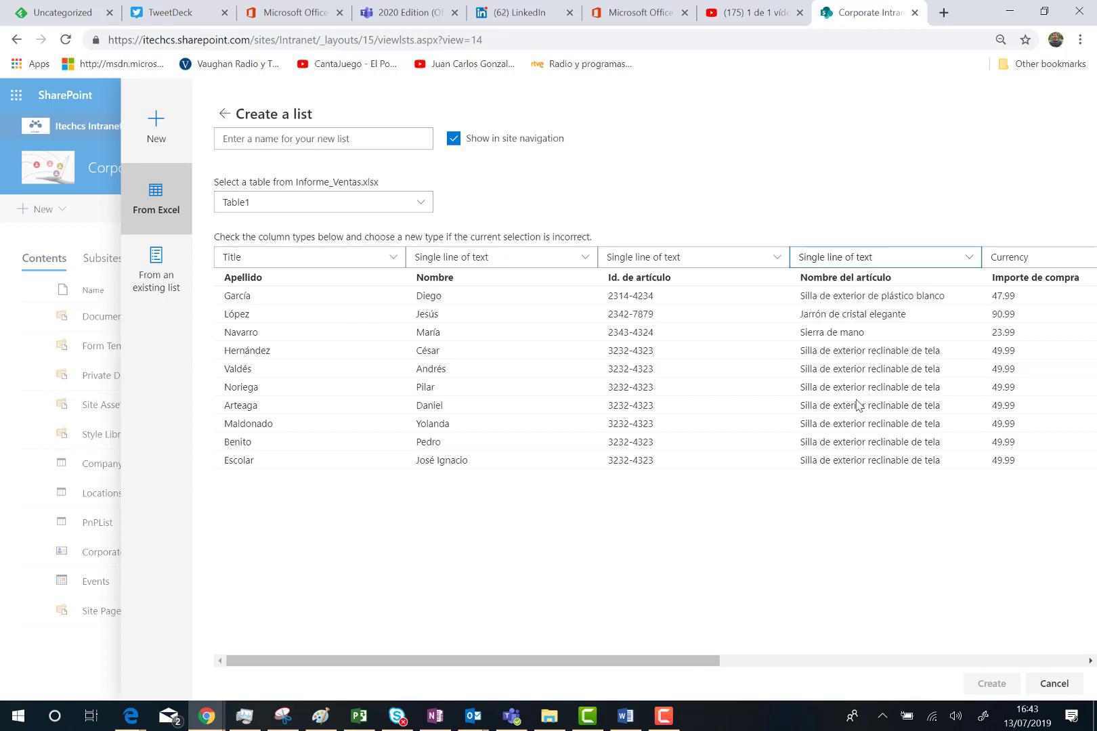
Step: Set the types of the Provincia de envío and País de envío columns back to Single line of text
left_click_drag(631, 661, 975, 662)
left_click_drag(930, 517, 932, 517)
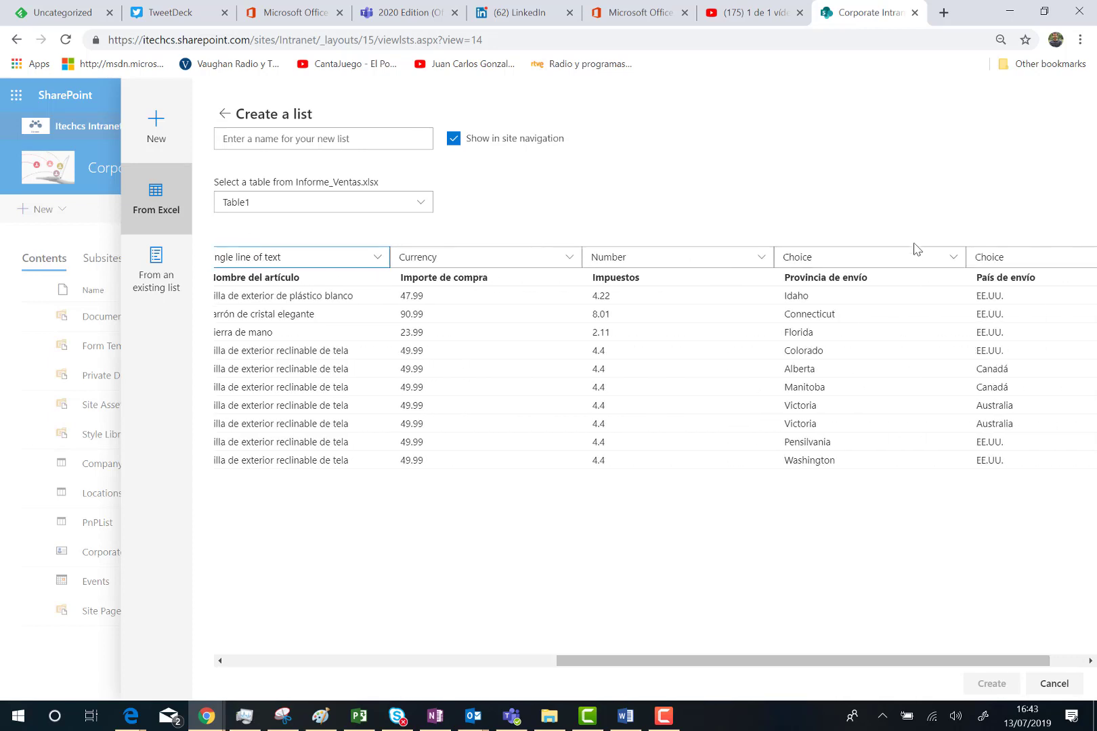
left_click(915, 256)
left_click(843, 281)
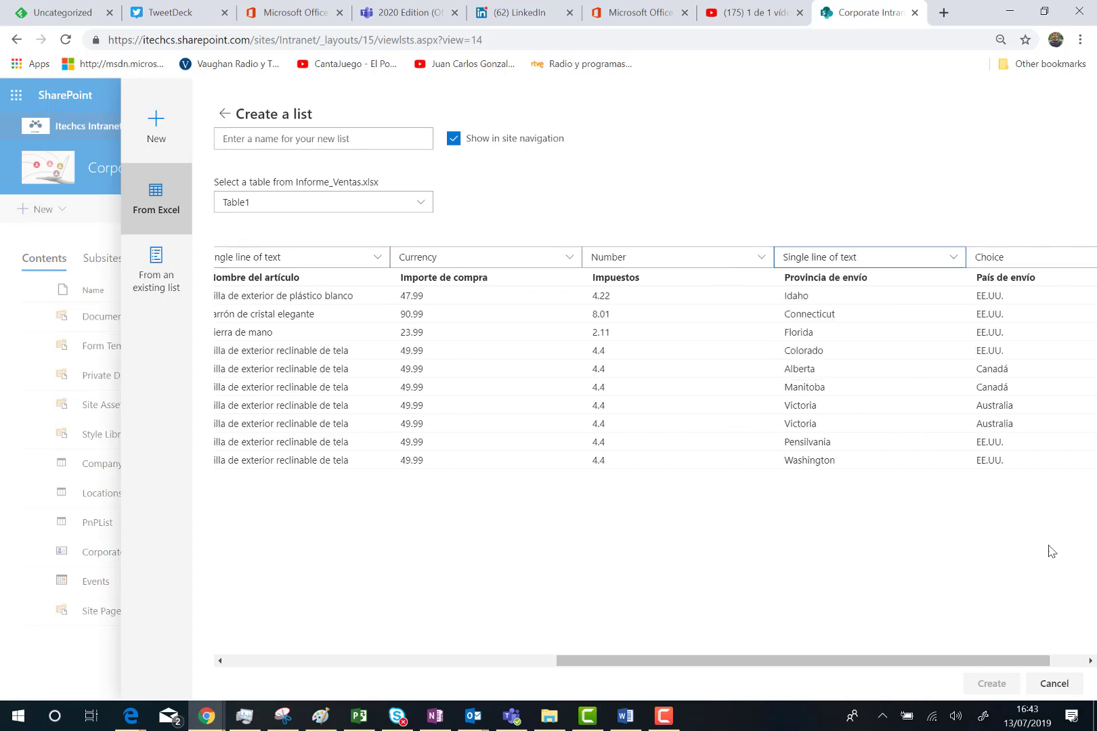
left_click_drag(948, 661, 984, 661)
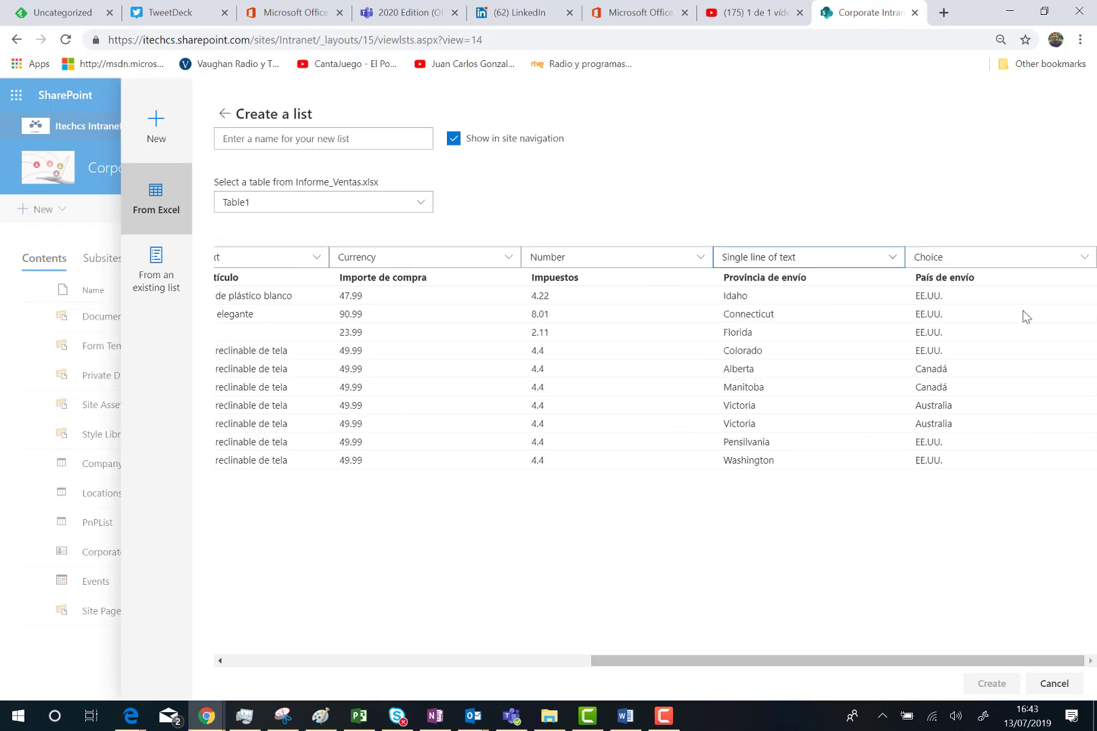
left_click(1009, 258)
left_click(949, 279)
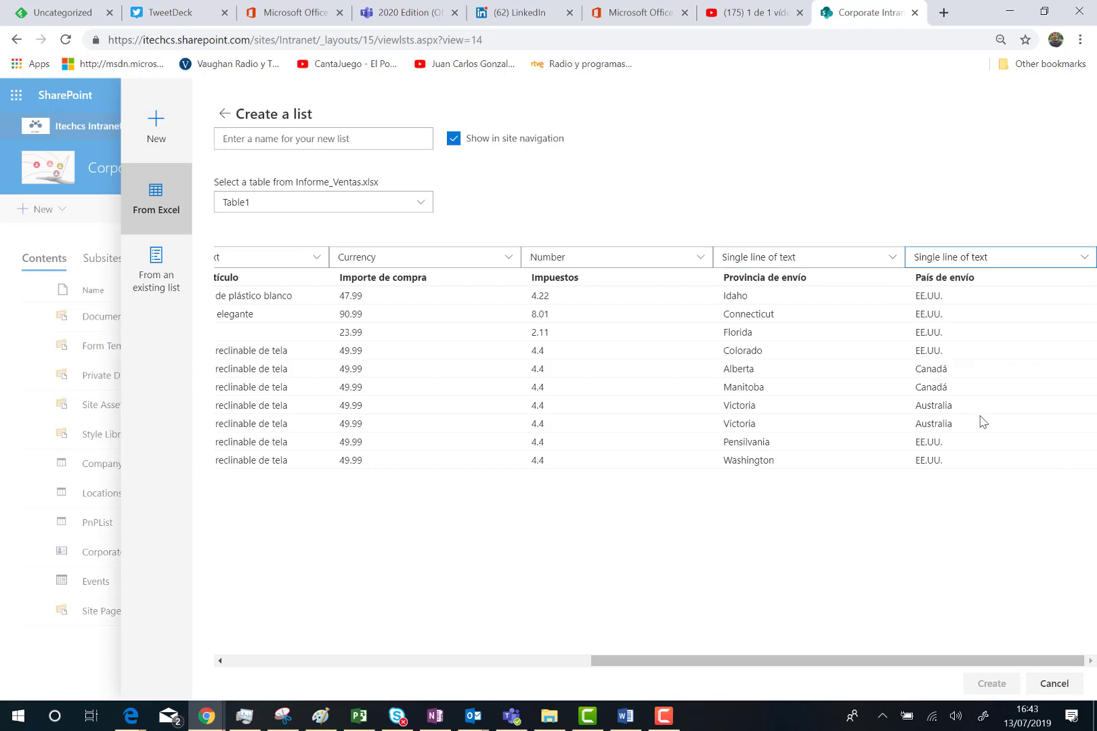
Step: Set the type of the Nombre del artículo column to Choice
left_click_drag(1058, 663, 329, 669)
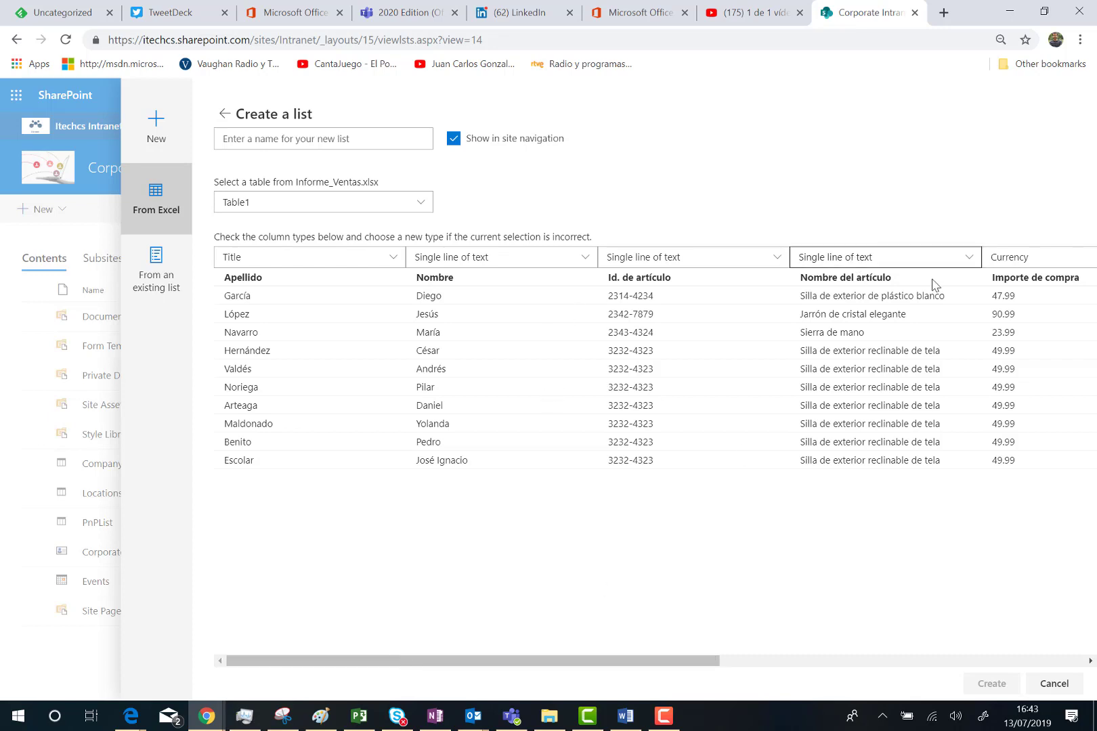
left_click(969, 259)
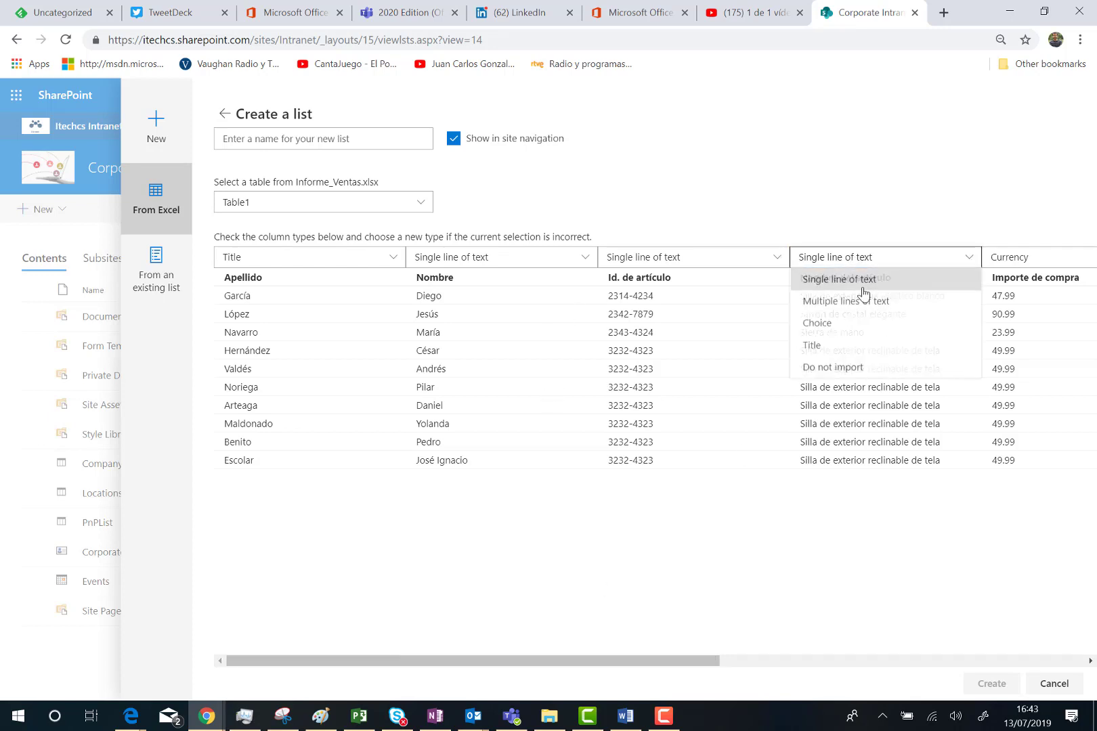
left_click(828, 323)
Step: Set the types of the Provincia de envío and País de envío columns to Choice
left_click_drag(698, 661, 907, 662)
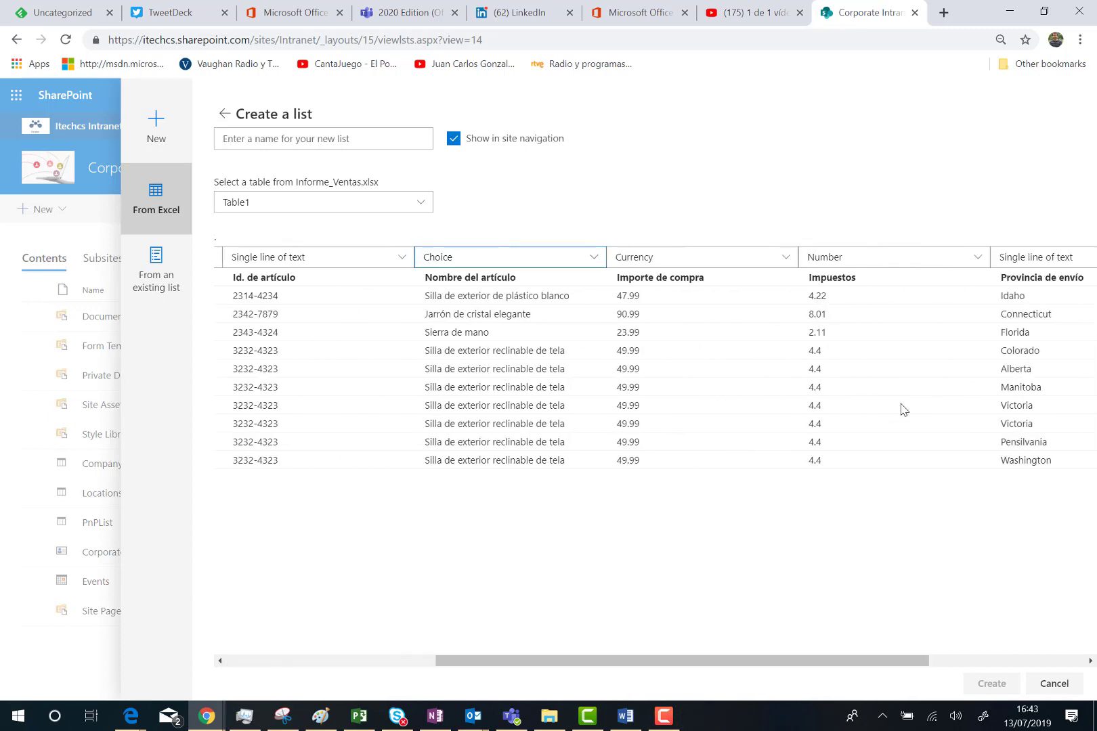
left_click(1013, 259)
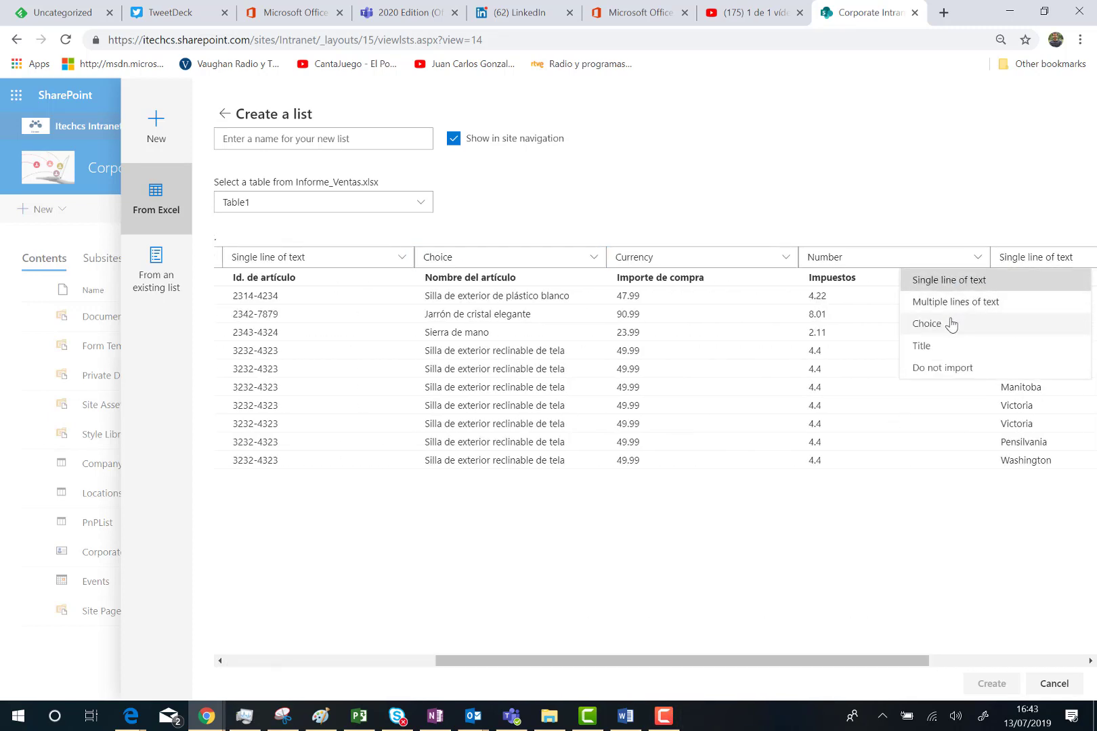
left_click(951, 322)
left_click_drag(902, 662, 1060, 662)
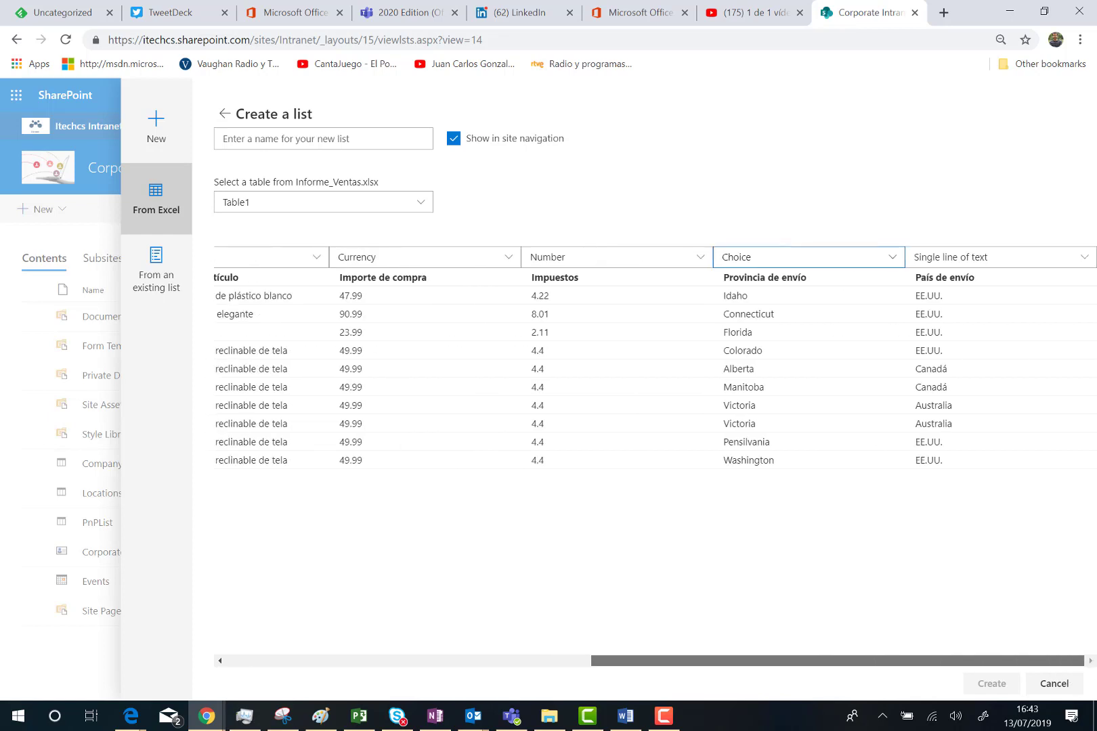
left_click(993, 257)
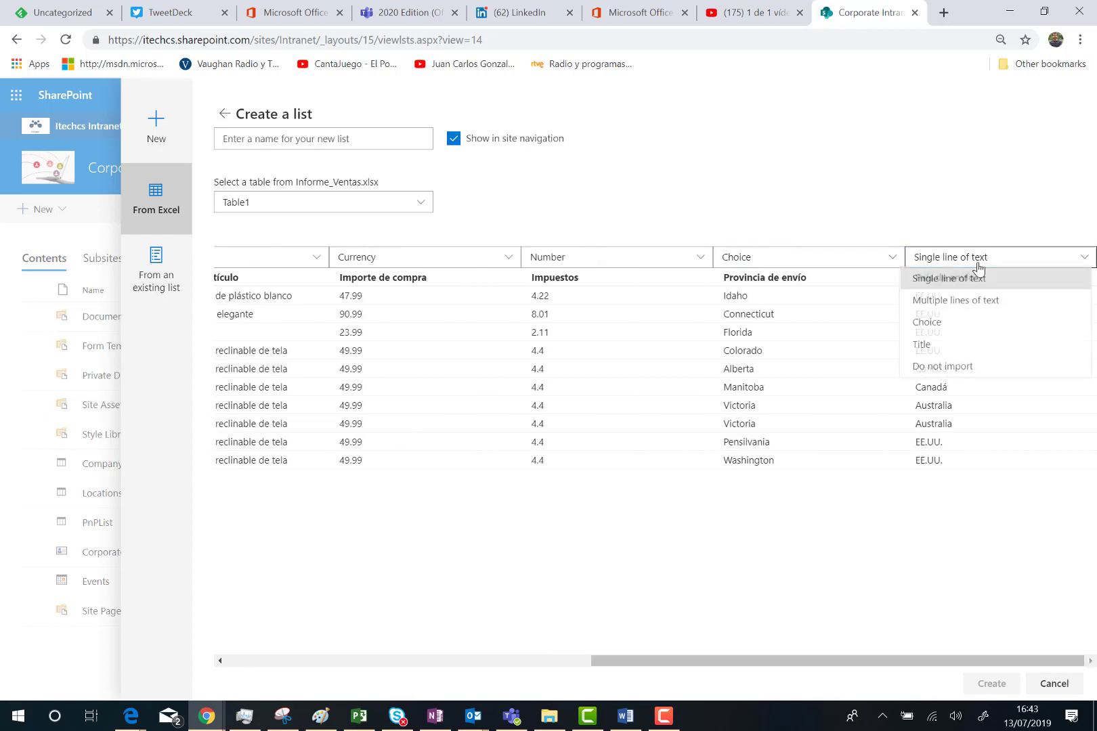
left_click(928, 323)
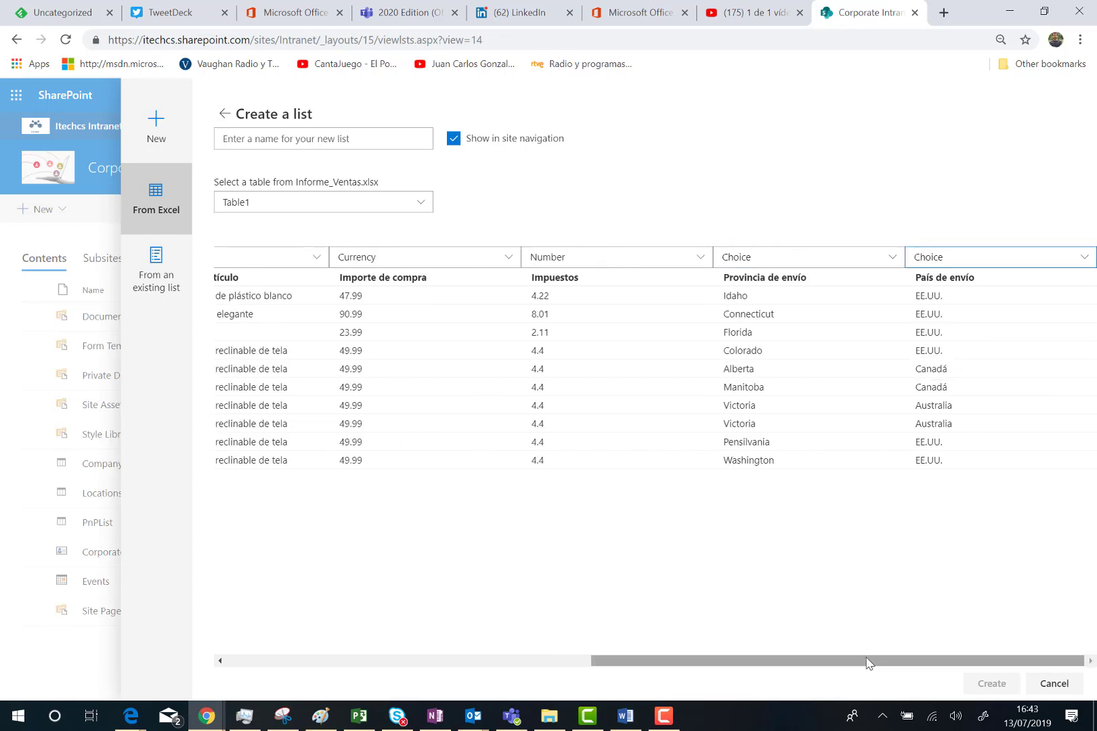
Step: Name the new list Sales and create it from Table1 with the chosen column types
left_click_drag(870, 662, 380, 663)
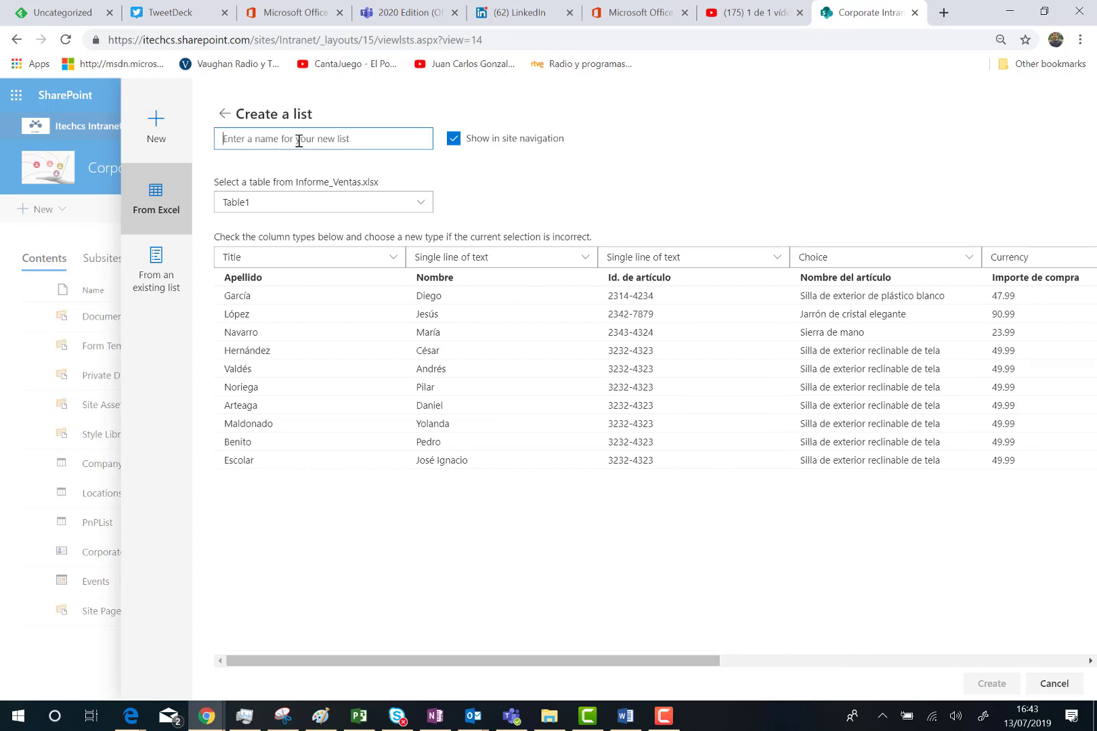
type("SD")
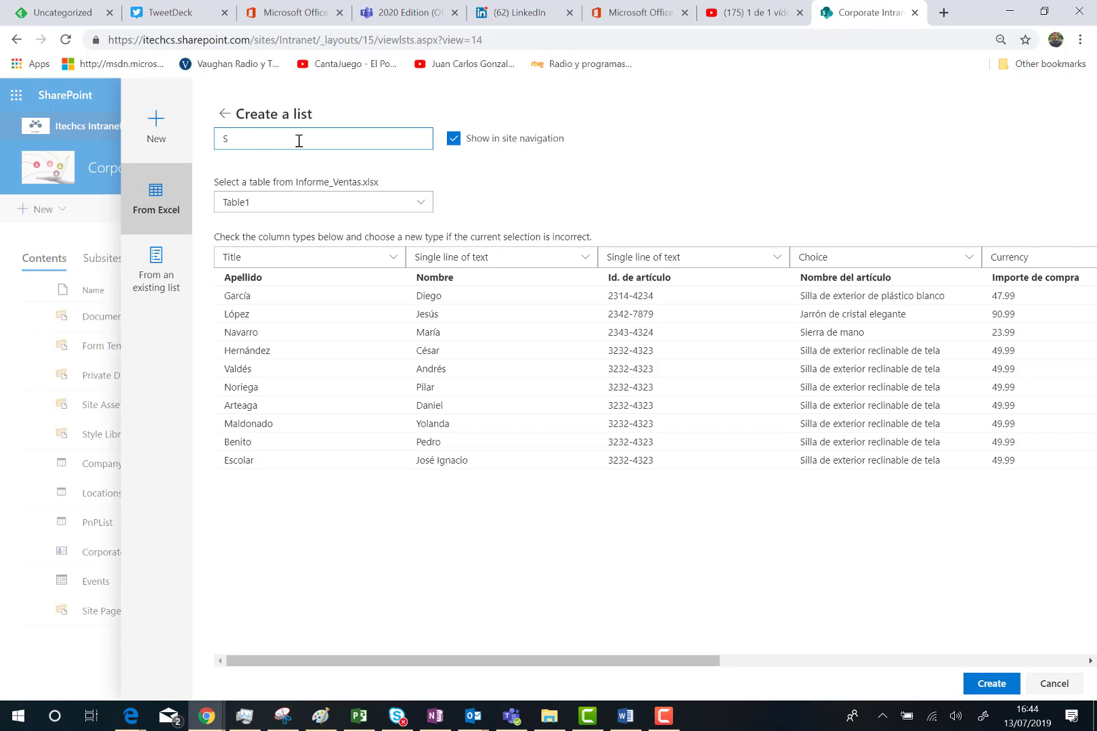
left_click(275, 285)
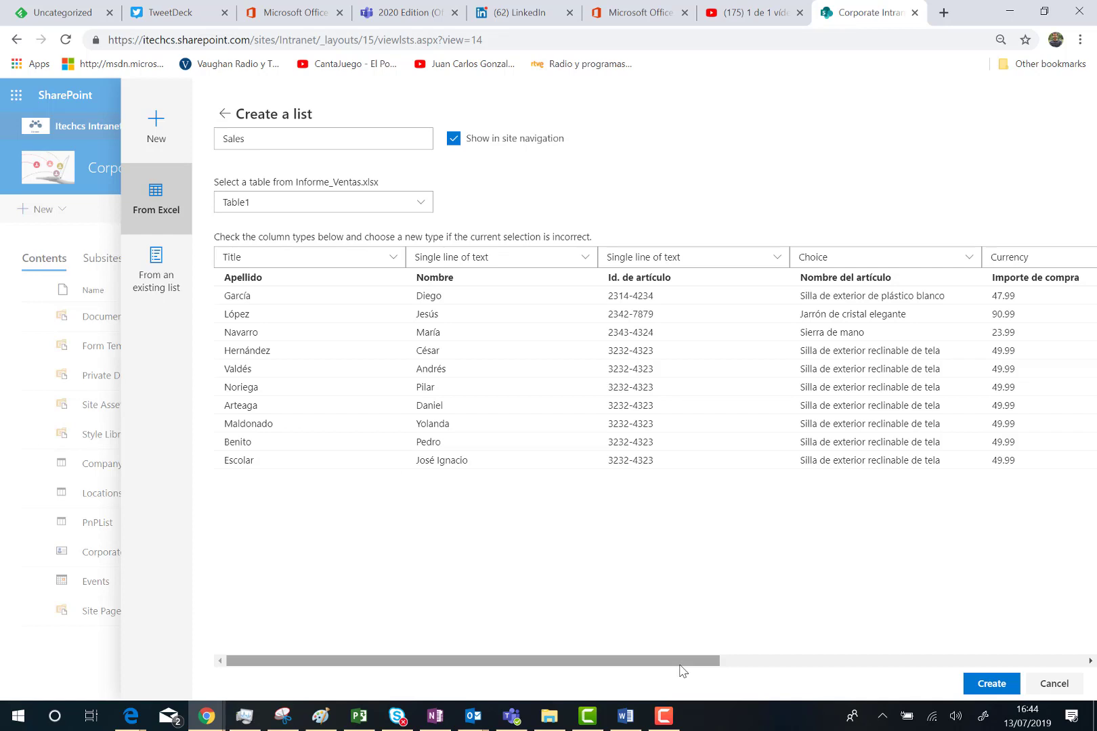
left_click_drag(686, 662, 1094, 670)
left_click_drag(1007, 665, 330, 669)
left_click(992, 684)
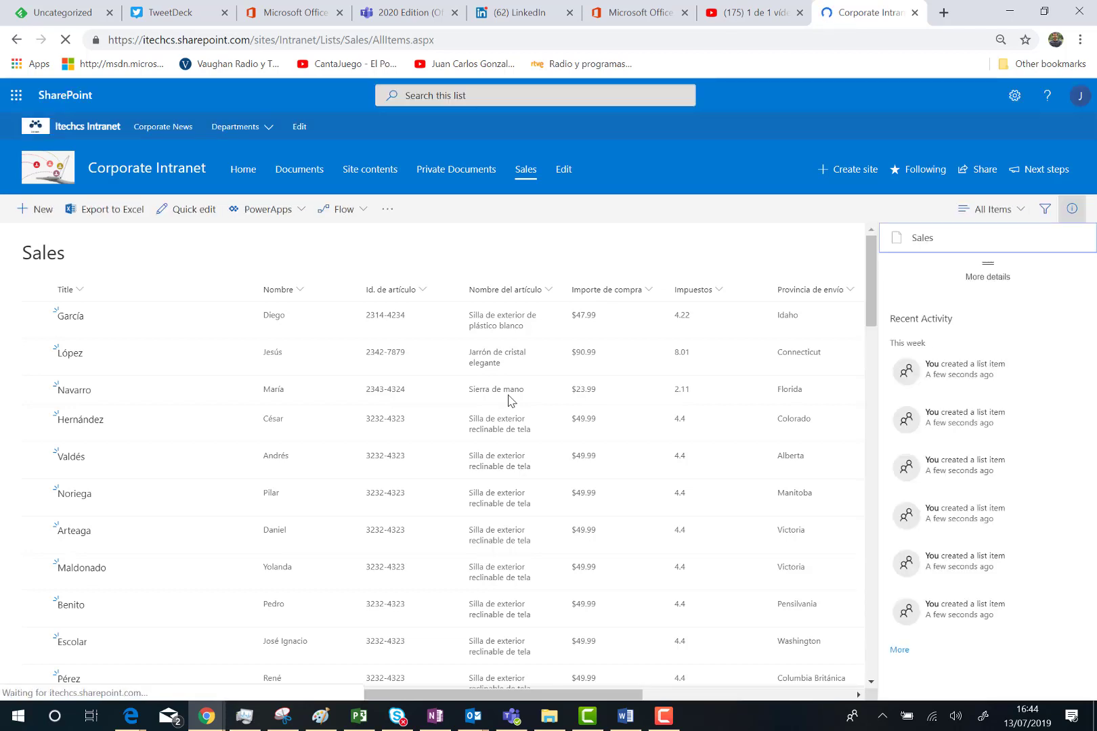
Step: Select the first item of the Sales list and view the choices offered for its Nombre del artículo property
left_click(34, 317)
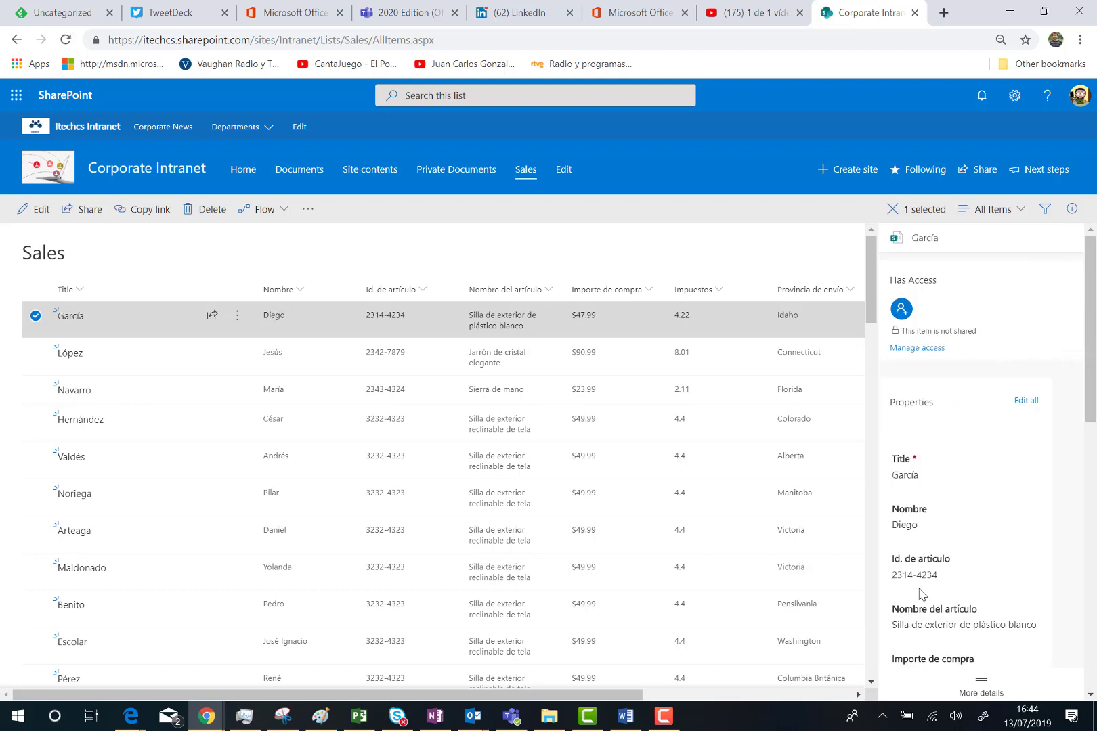
scroll(948, 583, "down", 1)
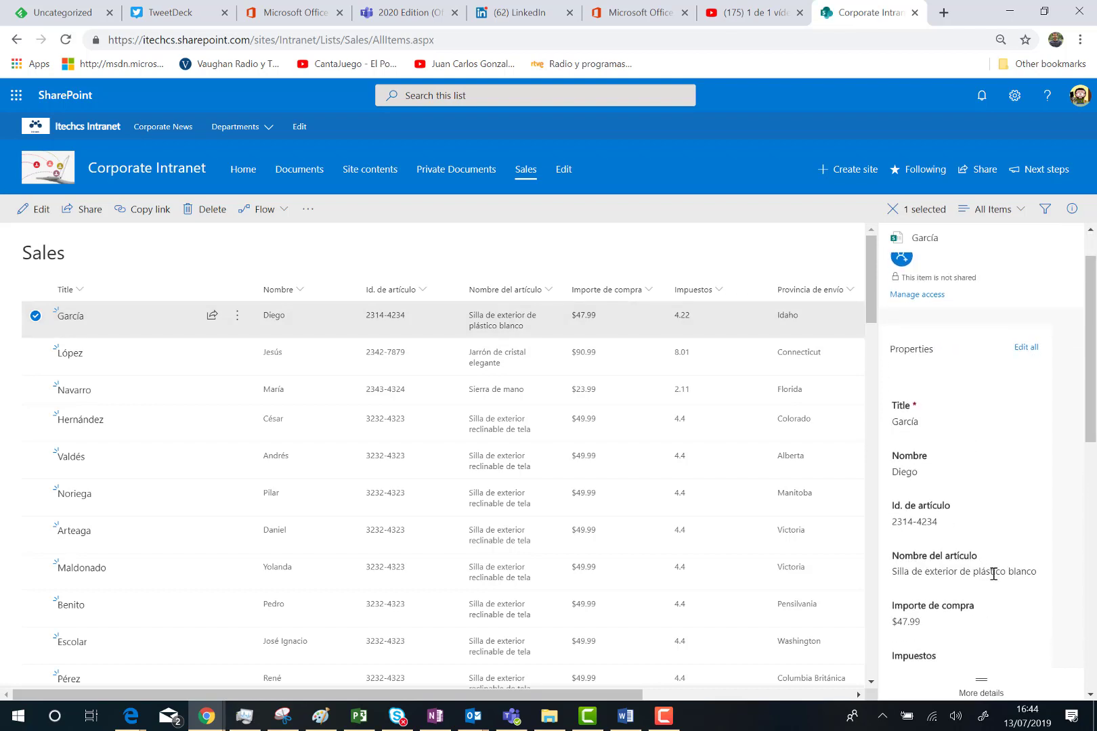
left_click(993, 574)
left_click(1011, 576)
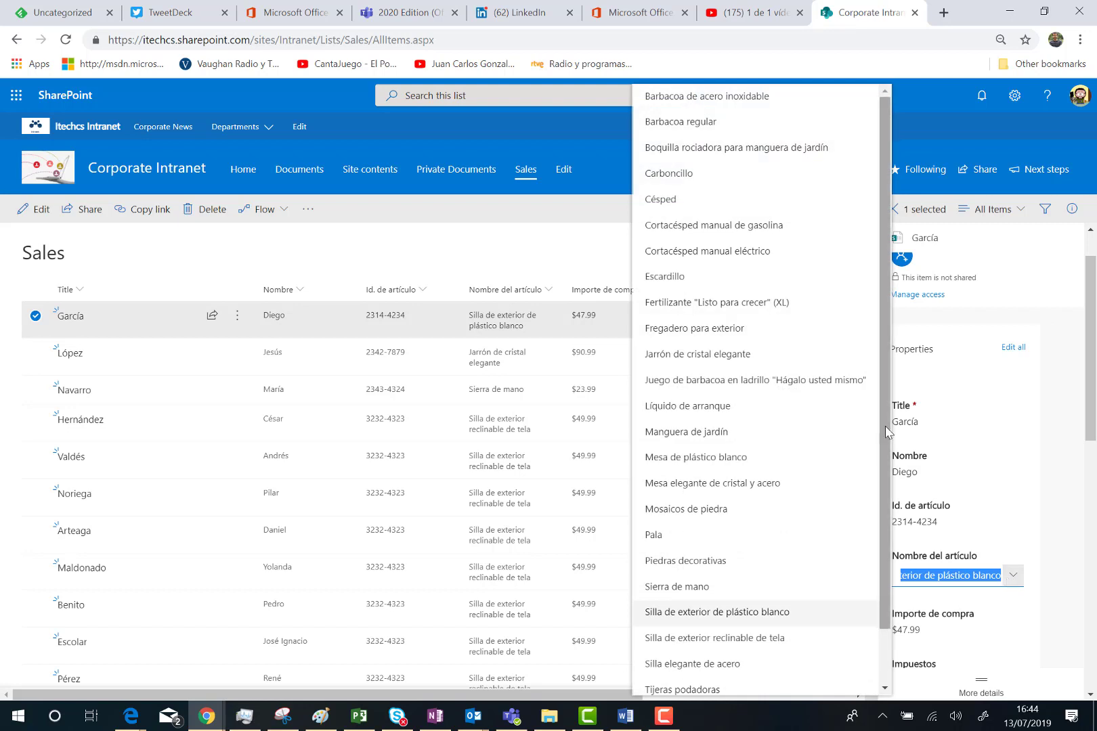
left_click(1011, 576)
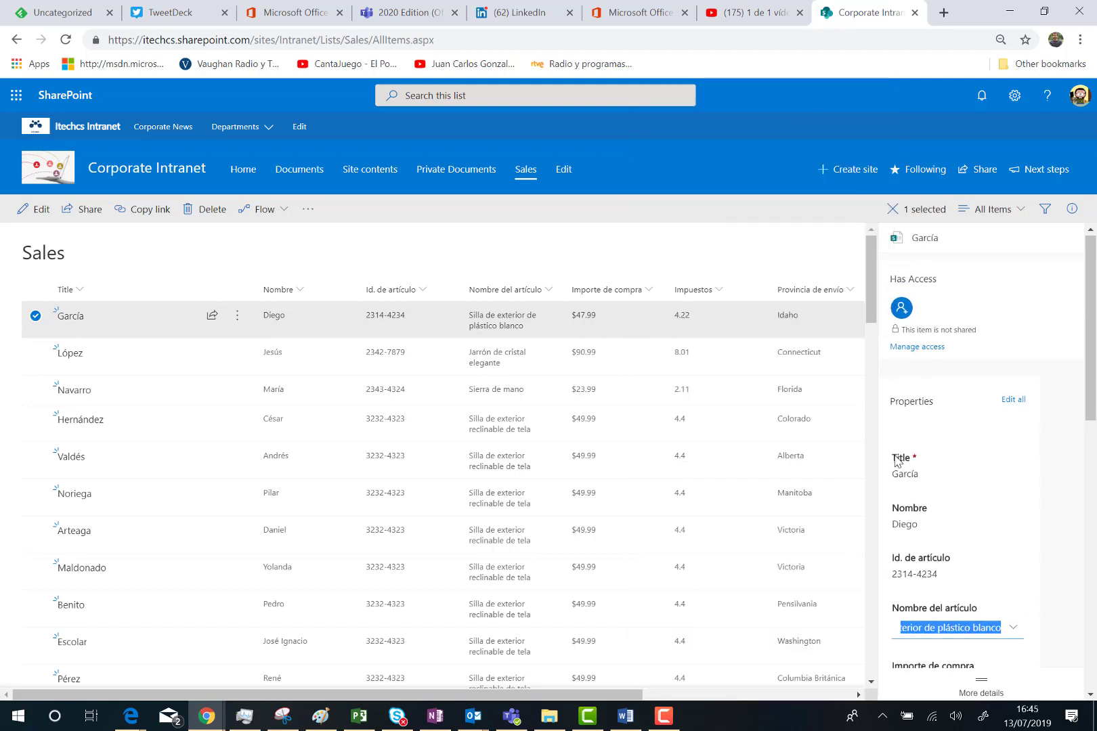
left_click(1011, 628)
left_click_drag(889, 441, 886, 283)
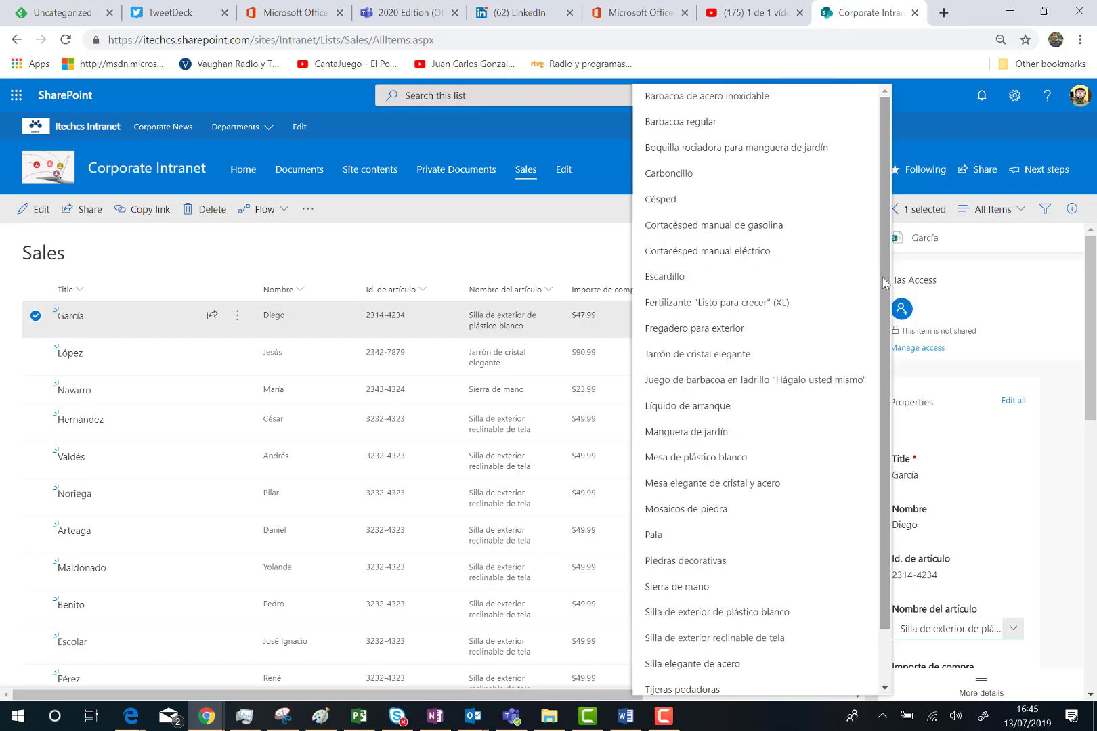
key("Escape")
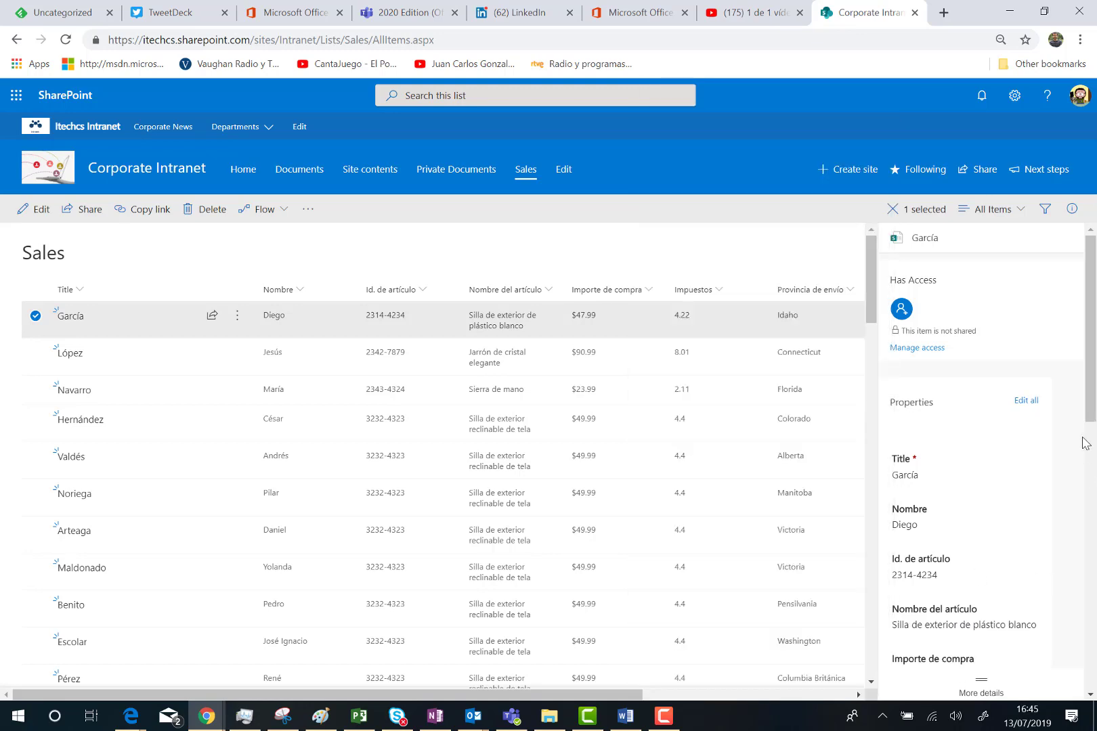
Step: Look through the imported Sales rows and check the first item's choices for Provincia de envío and País de envío
scroll(823, 408, "down", 10)
scroll(824, 409, "down", 10)
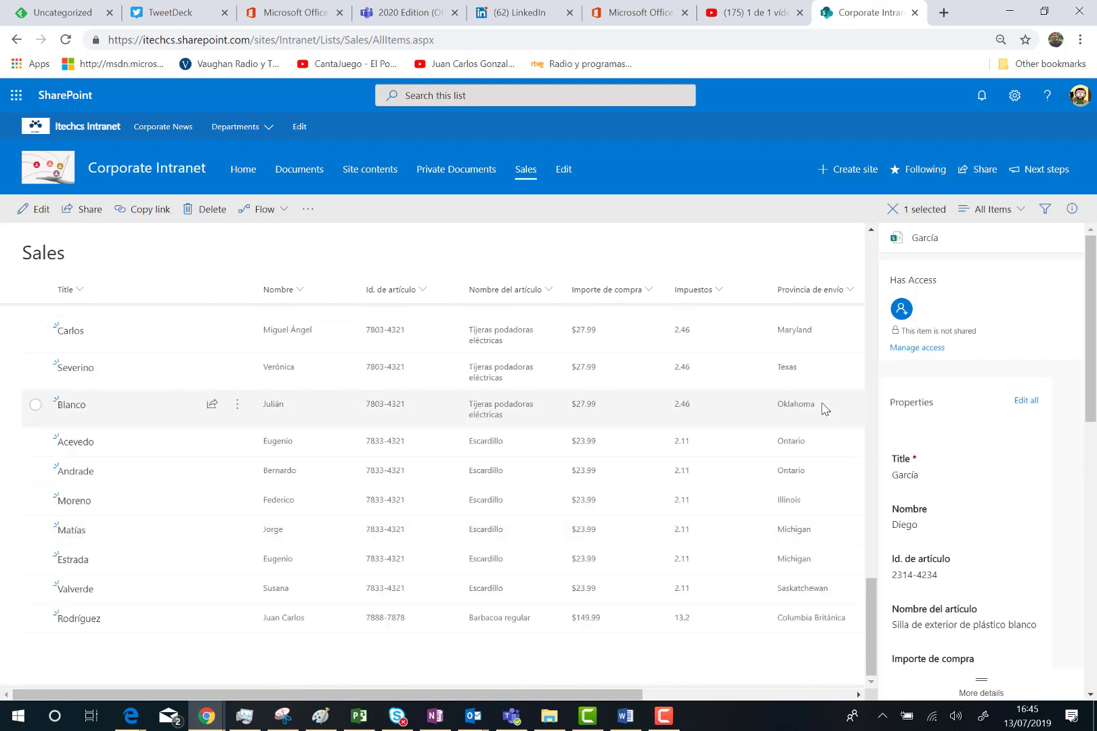
scroll(823, 409, "up", 20)
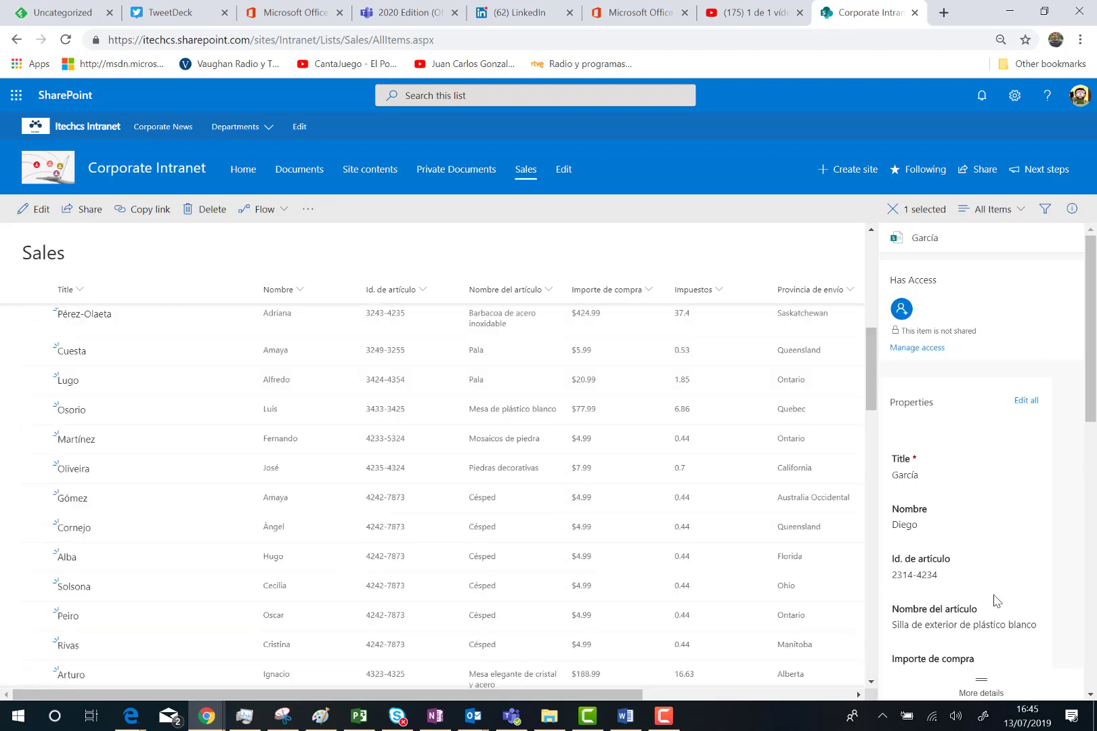
scroll(982, 617, "down", 3)
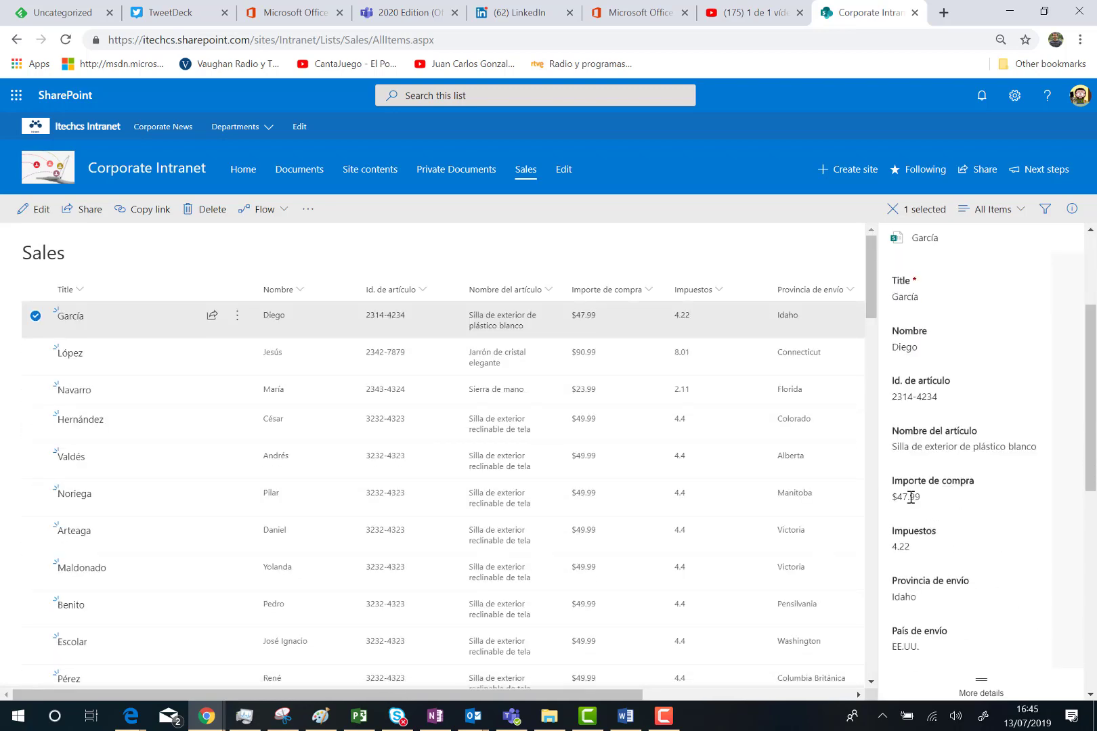
scroll(934, 596, "down", 2)
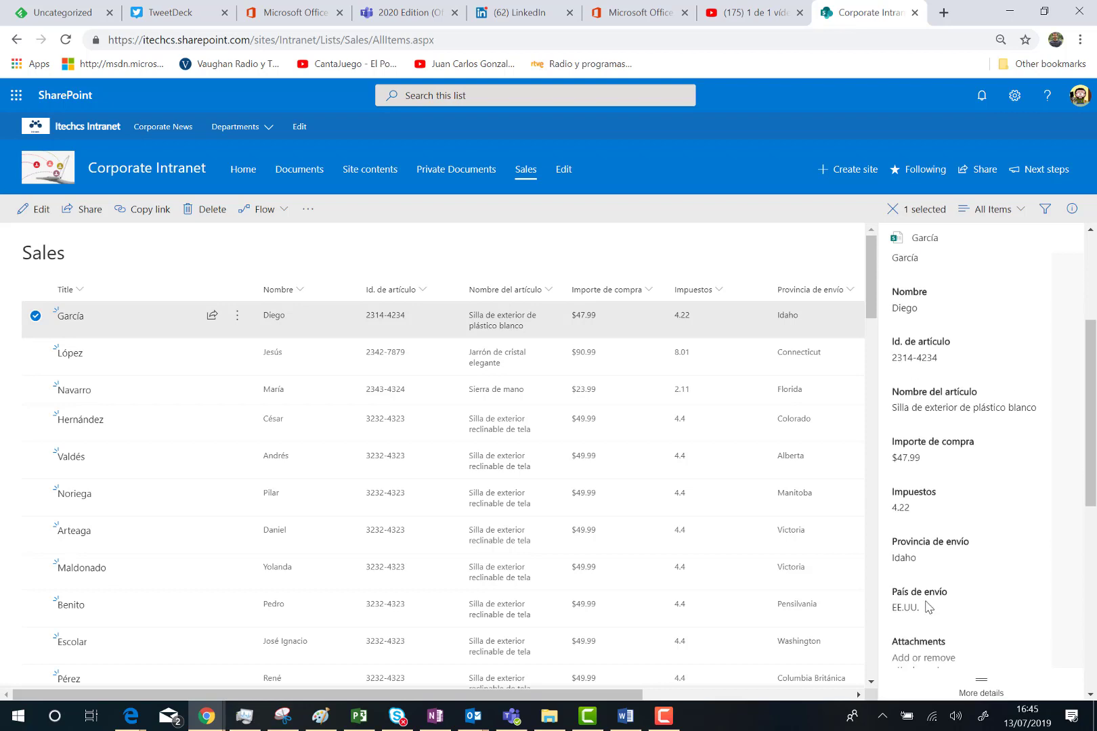
left_click(1004, 513)
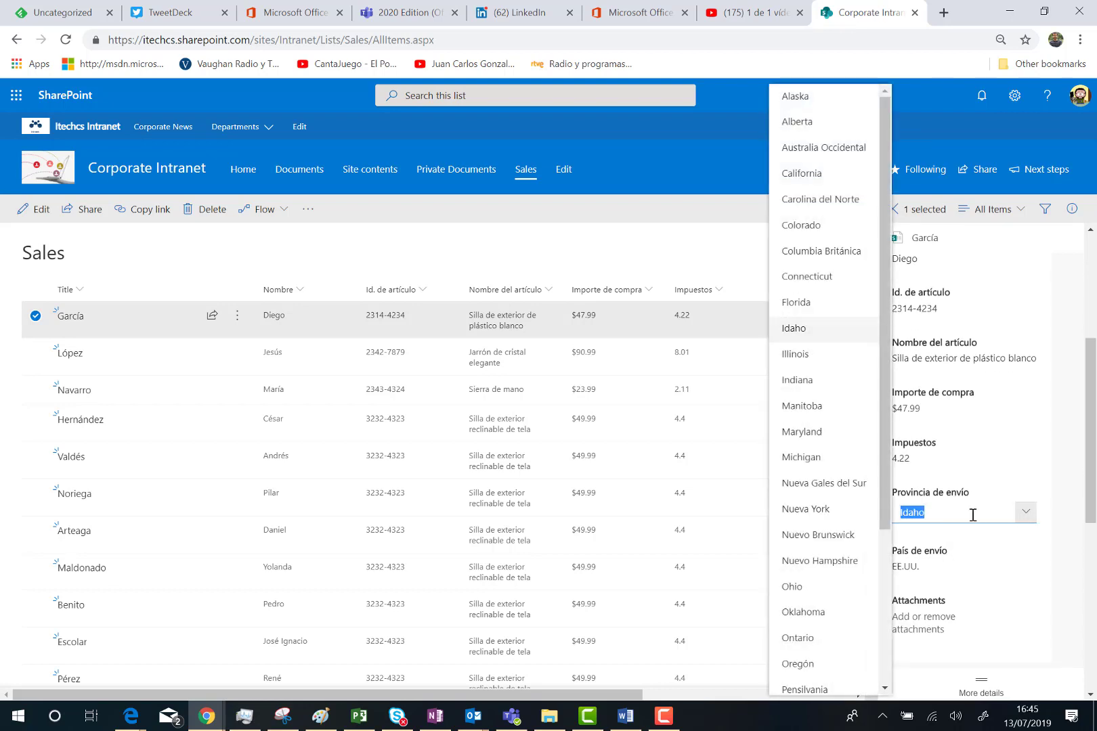
left_click(935, 568)
left_click(1023, 564)
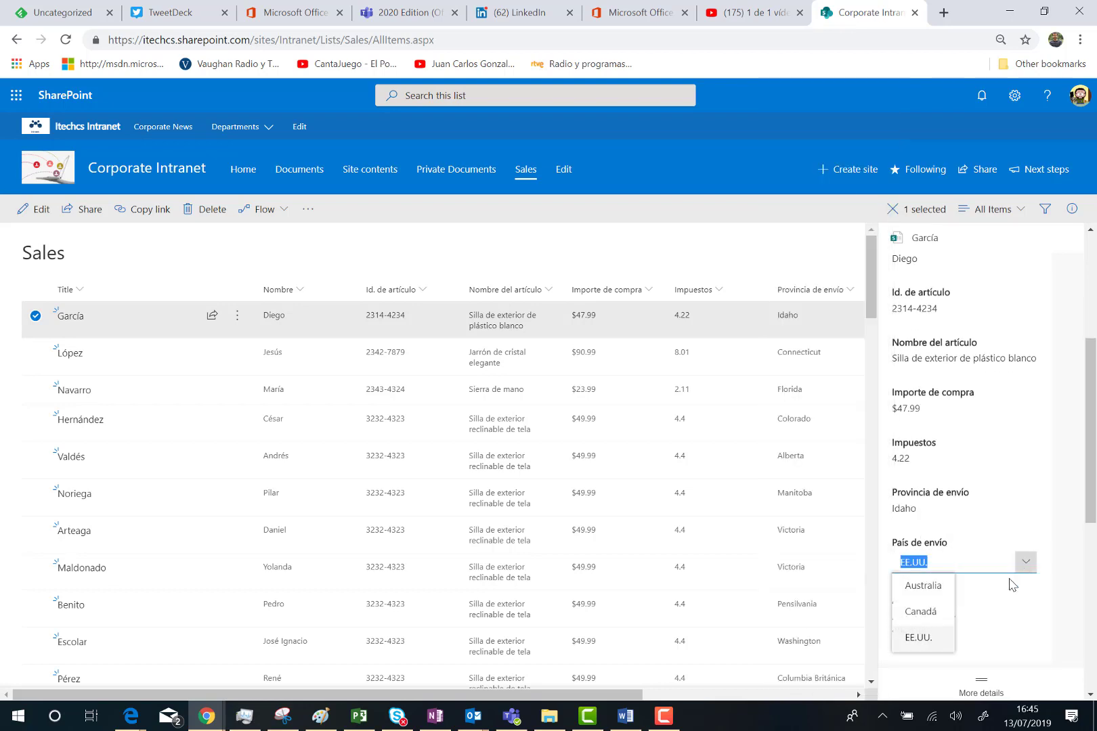
left_click(1022, 569)
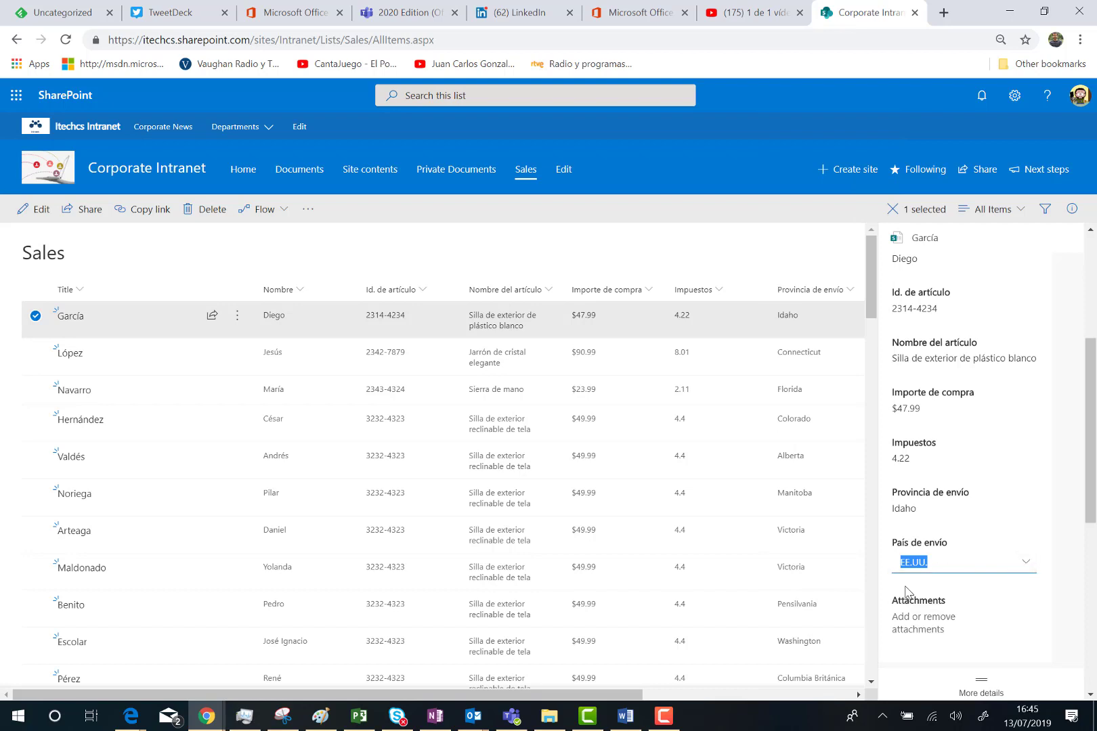
scroll(907, 599, "down", 4)
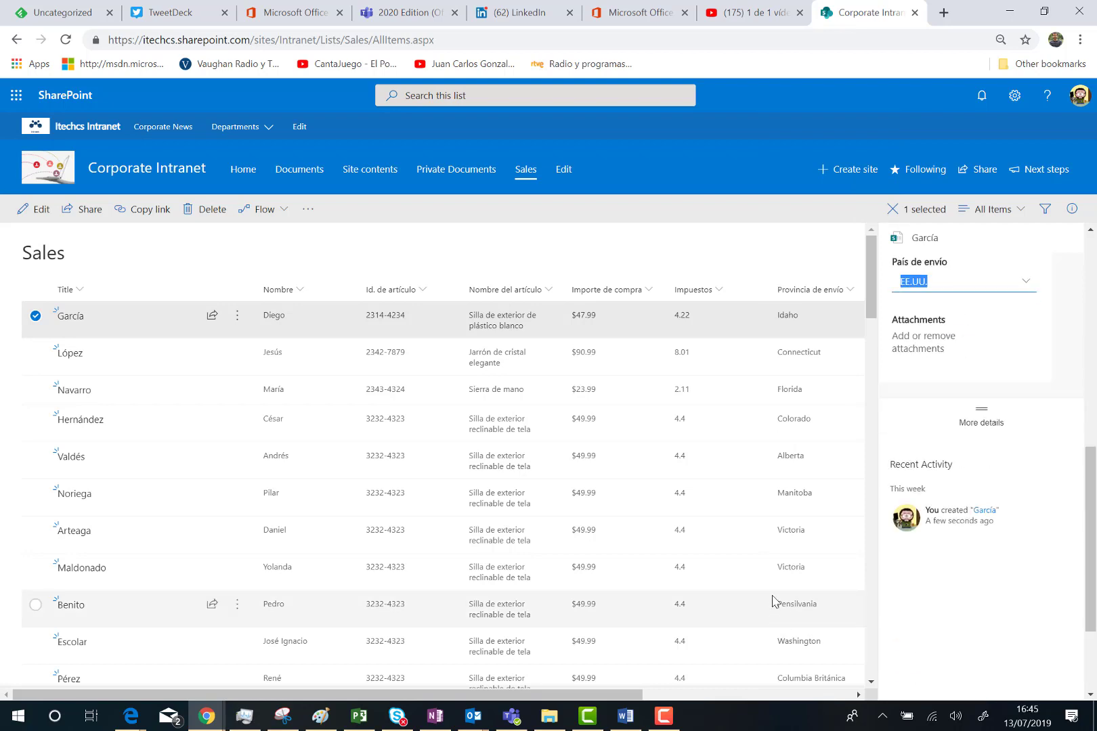